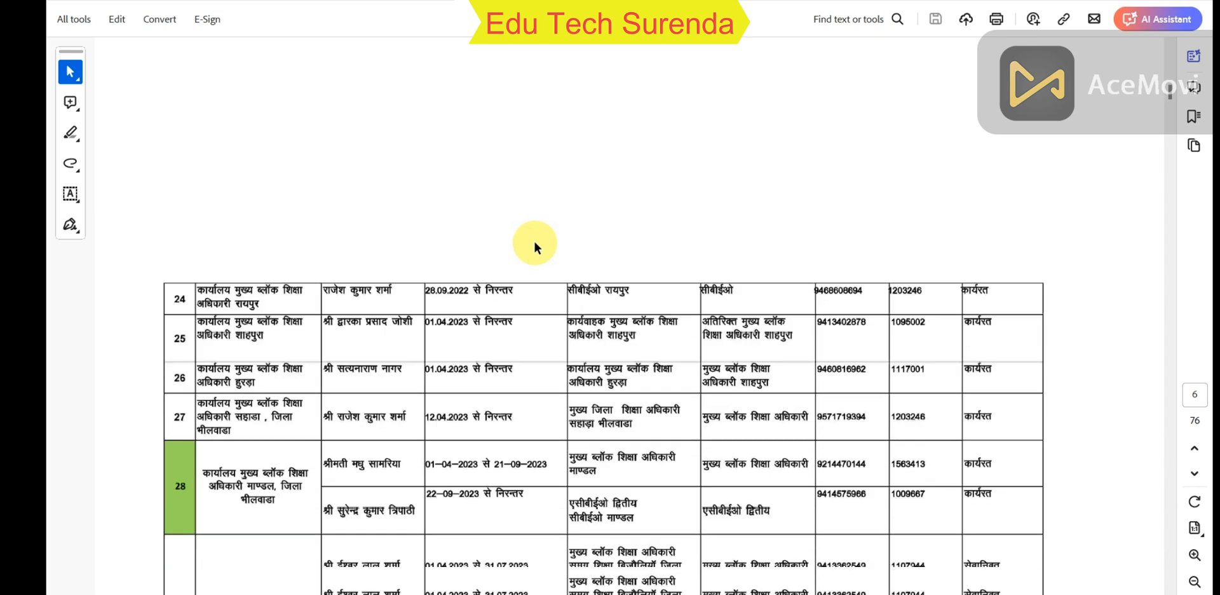
Examine the officer entries for Bhilwara and Nagaur districts on pages 6 and 7 of the PDF list.
{"action": "scroll", "coordinate": [534, 242], "scroll_direction": "down", "scroll_amount": 3}
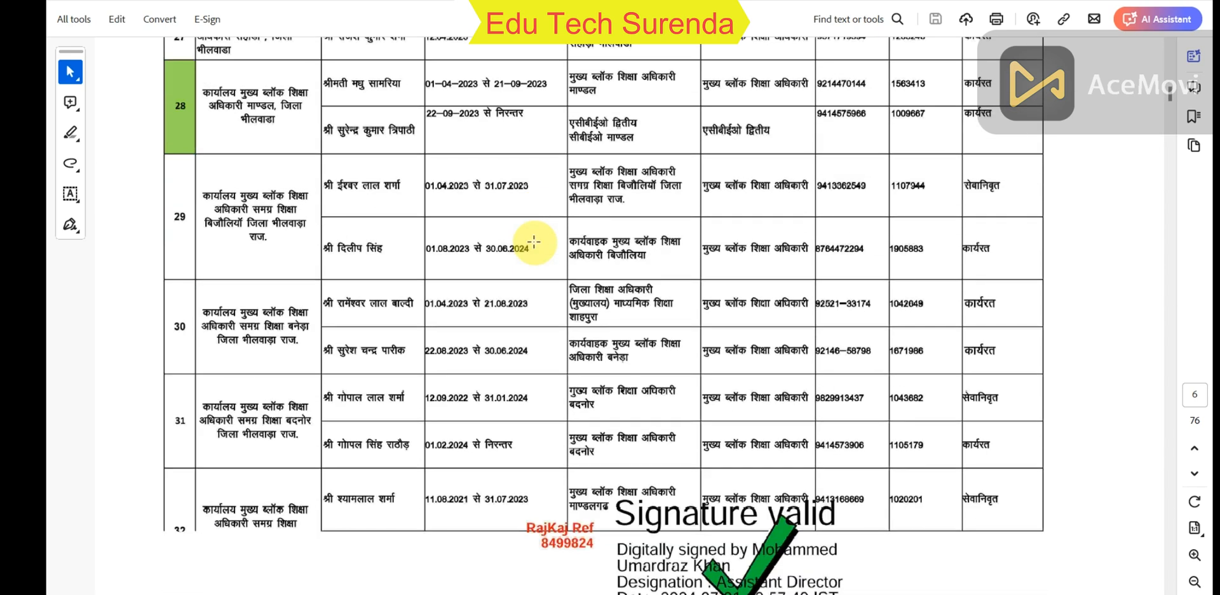
{"action": "scroll", "coordinate": [533, 241], "scroll_direction": "down", "scroll_amount": 3}
{"action": "scroll", "coordinate": [458, 245], "scroll_direction": "down", "scroll_amount": 6}
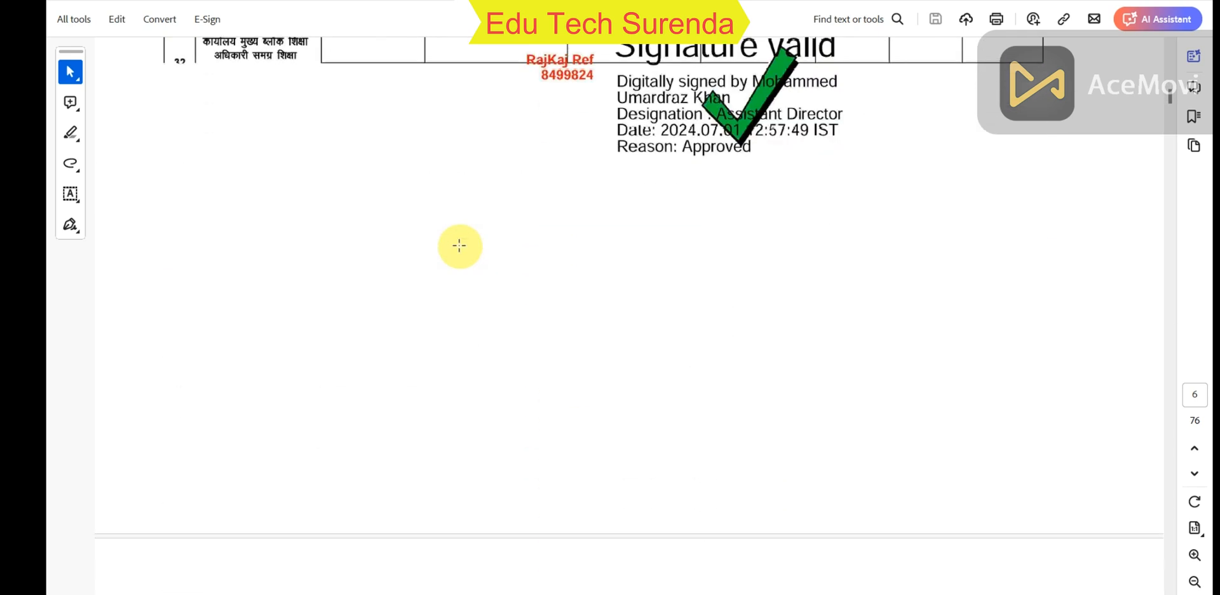
{"action": "scroll", "coordinate": [459, 243], "scroll_direction": "down", "scroll_amount": 8}
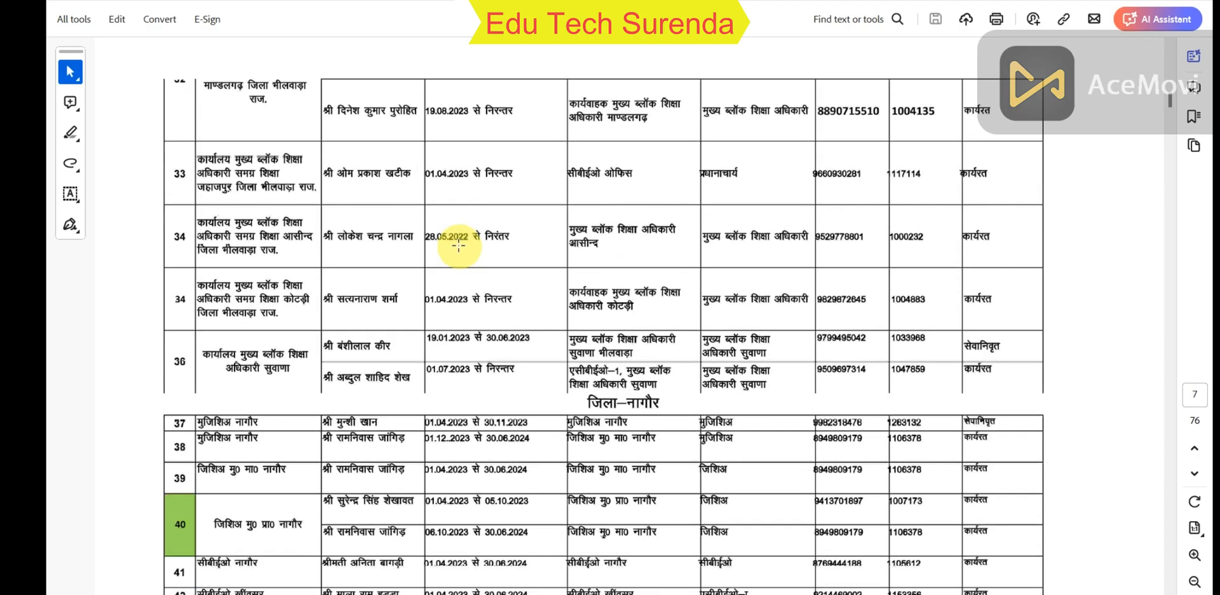
{"action": "scroll", "coordinate": [458, 246], "scroll_direction": "down", "scroll_amount": 5}
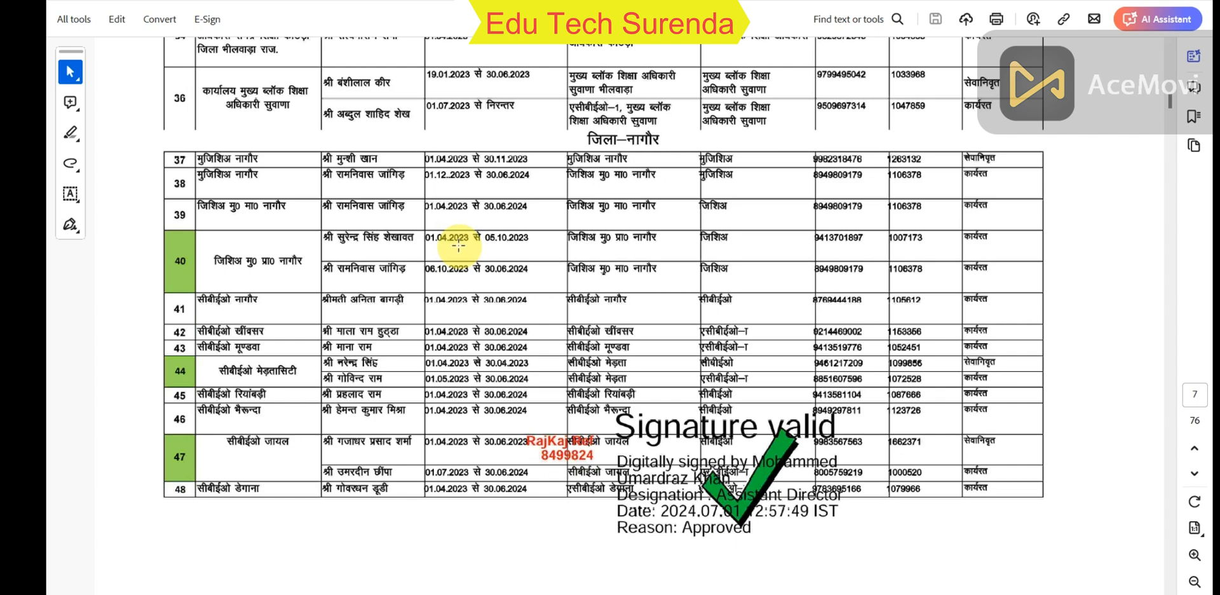
{"action": "scroll", "coordinate": [459, 245], "scroll_direction": "down", "scroll_amount": 2}
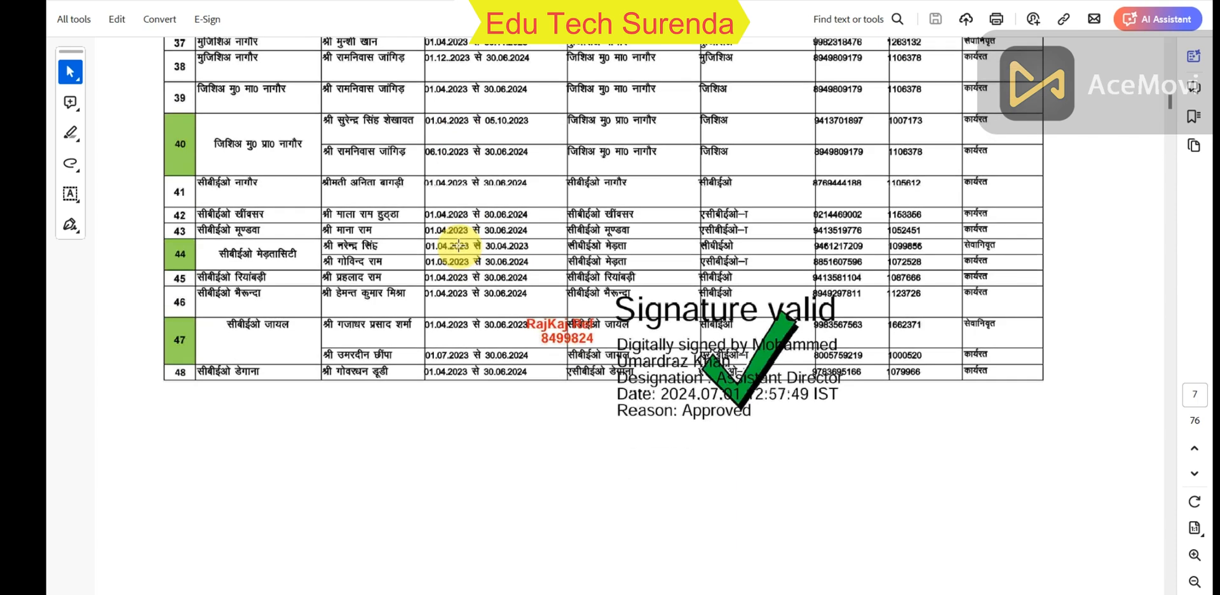
{"action": "scroll", "coordinate": [512, 237], "scroll_direction": "up", "scroll_amount": 15}
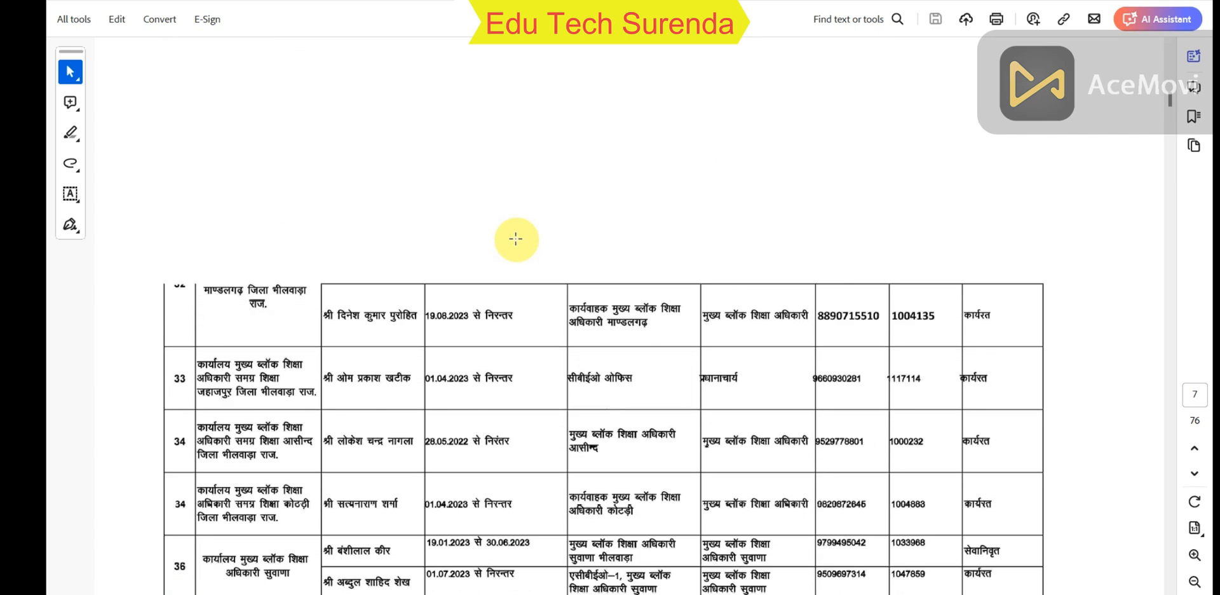
{"action": "scroll", "coordinate": [516, 244], "scroll_direction": "up", "scroll_amount": 3}
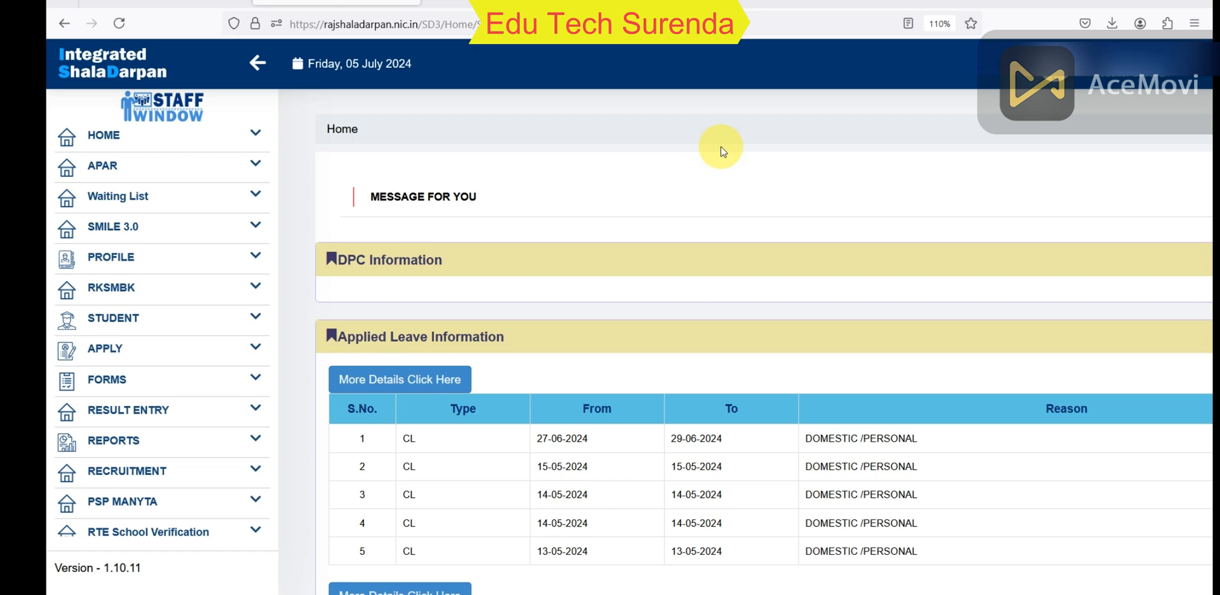
Open the APAR dashboard in the Shala Darpan staff portal for the 2023-24 session.
{"action": "left_click", "coordinate": [177, 171]}
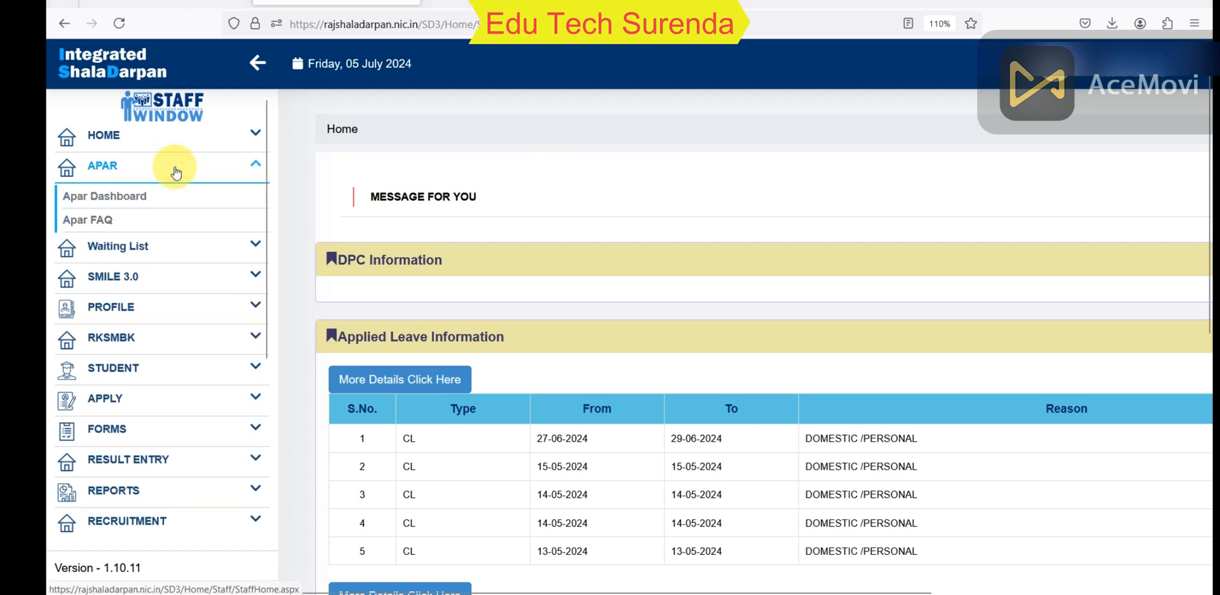
{"action": "left_click", "coordinate": [118, 206]}
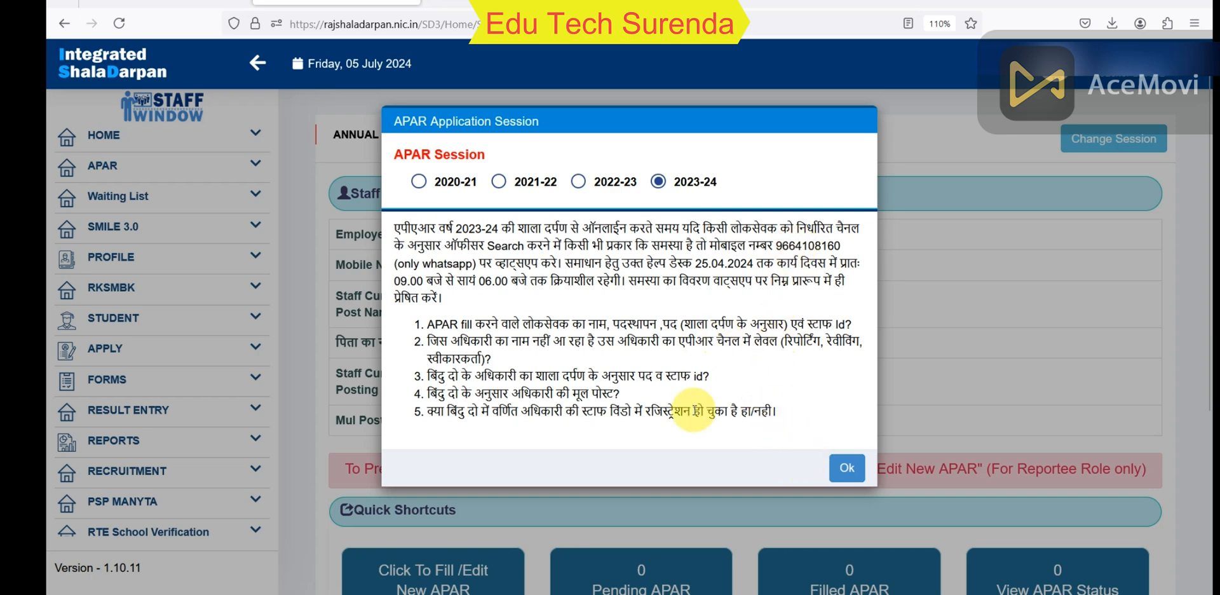
{"action": "left_click", "coordinate": [845, 470]}
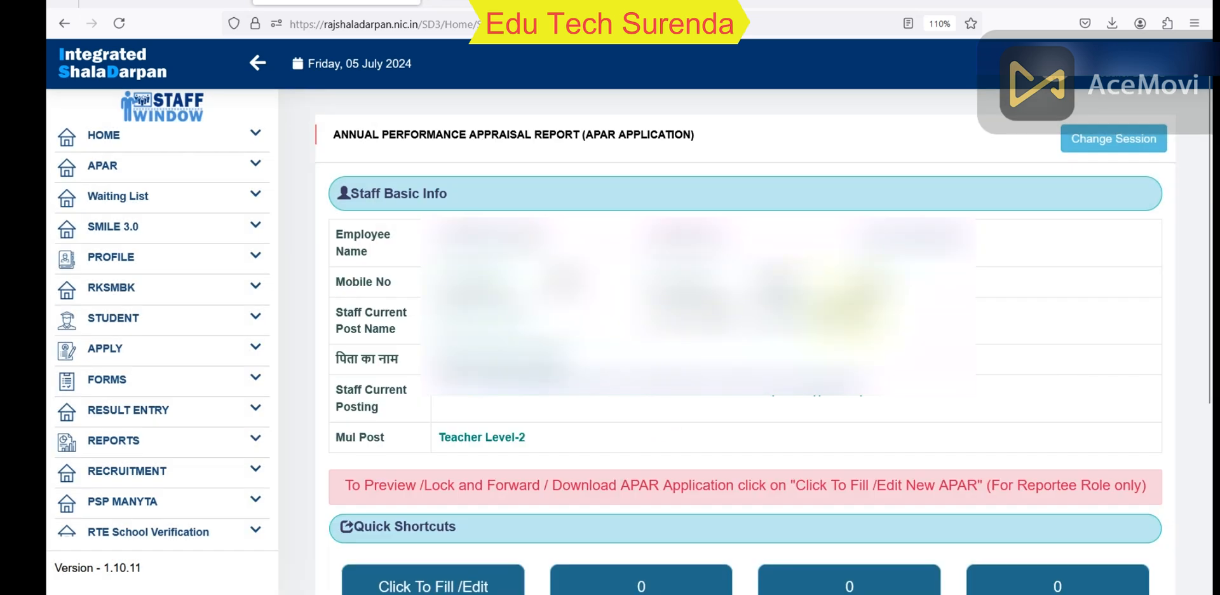
Open the new APAR form and choose the staff type तृतीय एवं द्वितीय श्रेणी श्रृंखला के शैक्षिक कार्मिक.
{"action": "scroll", "coordinate": [827, 292], "scroll_direction": "down", "scroll_amount": 5}
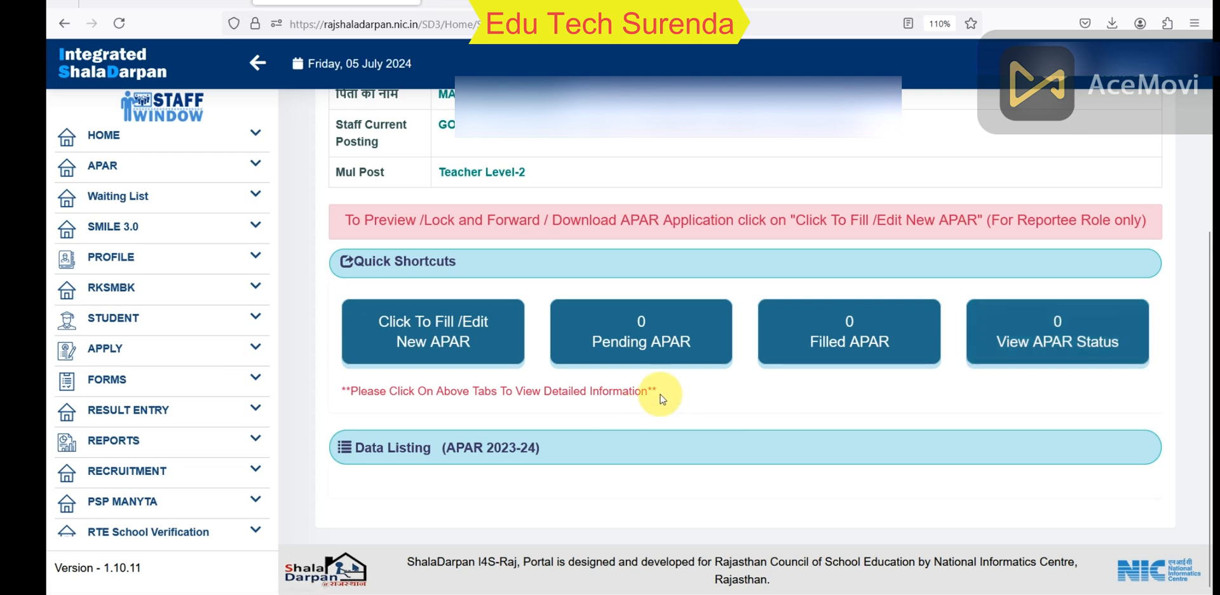
{"action": "left_click", "coordinate": [476, 329]}
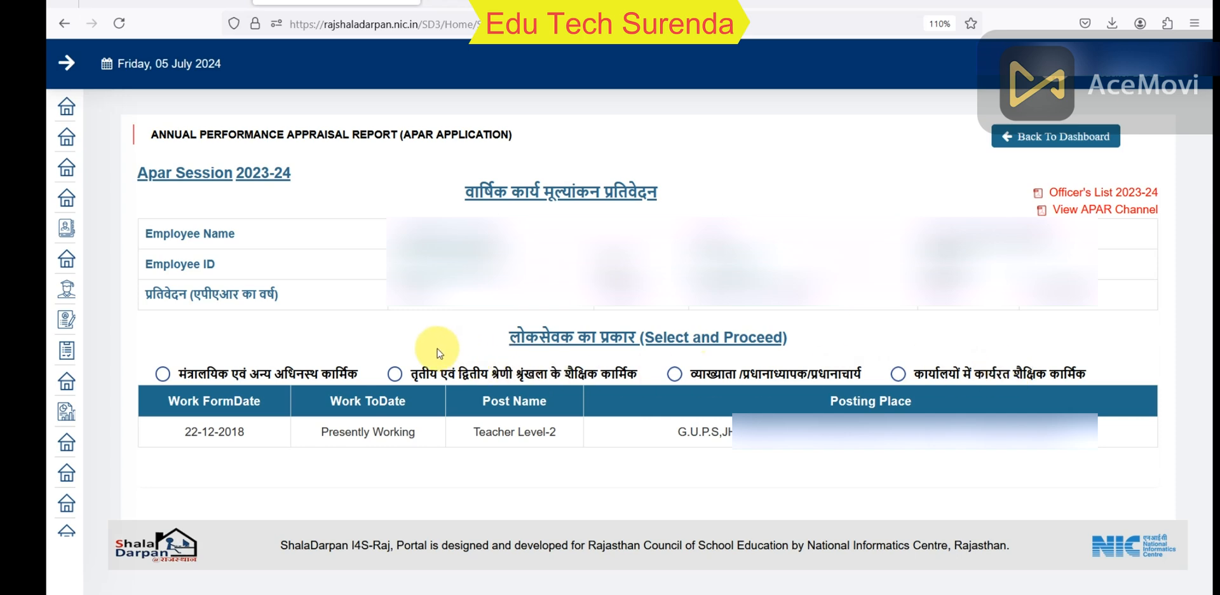
{"action": "left_click", "coordinate": [394, 377]}
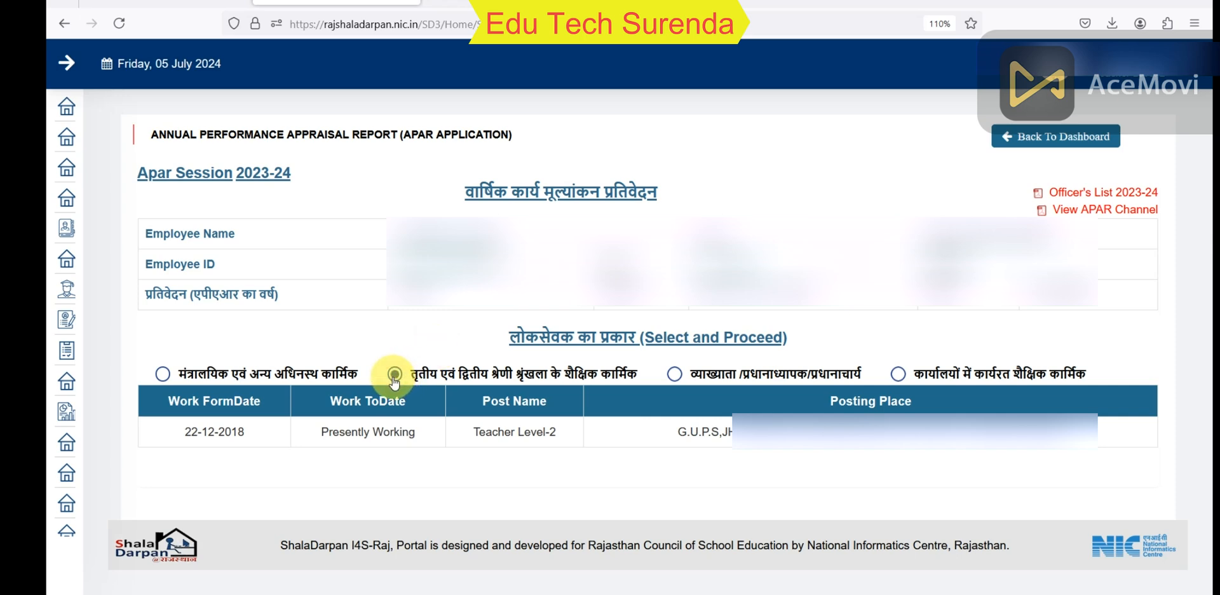
Set the From Date of the APAR period row to 01-07-2023.
{"action": "scroll", "coordinate": [394, 377], "scroll_direction": "down", "scroll_amount": 3}
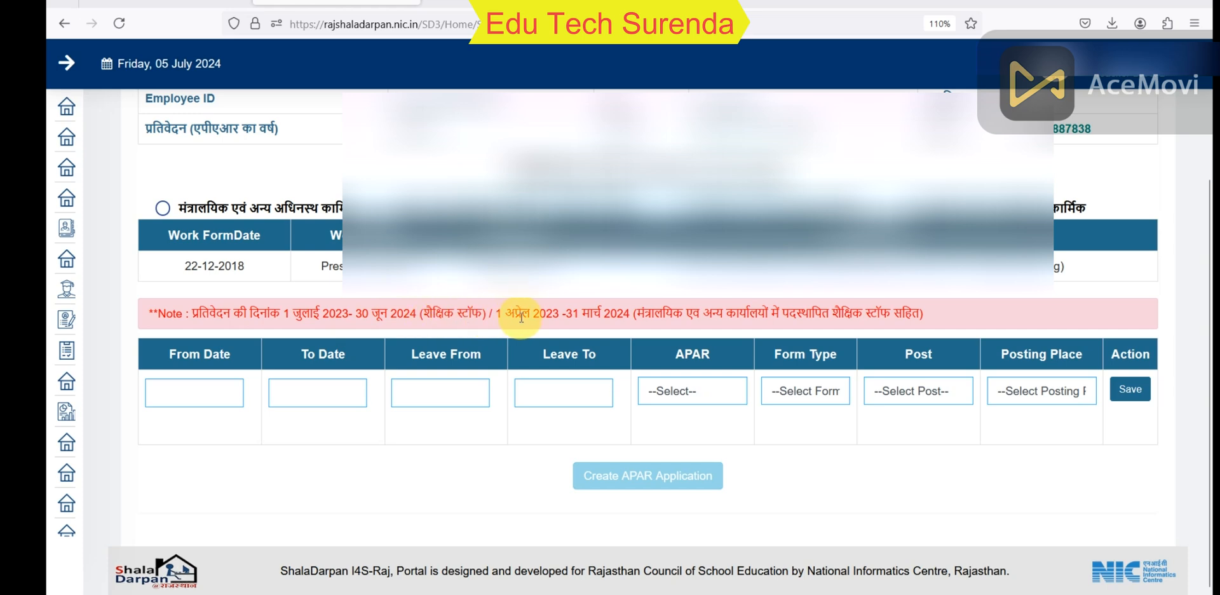
{"action": "left_click", "coordinate": [203, 388]}
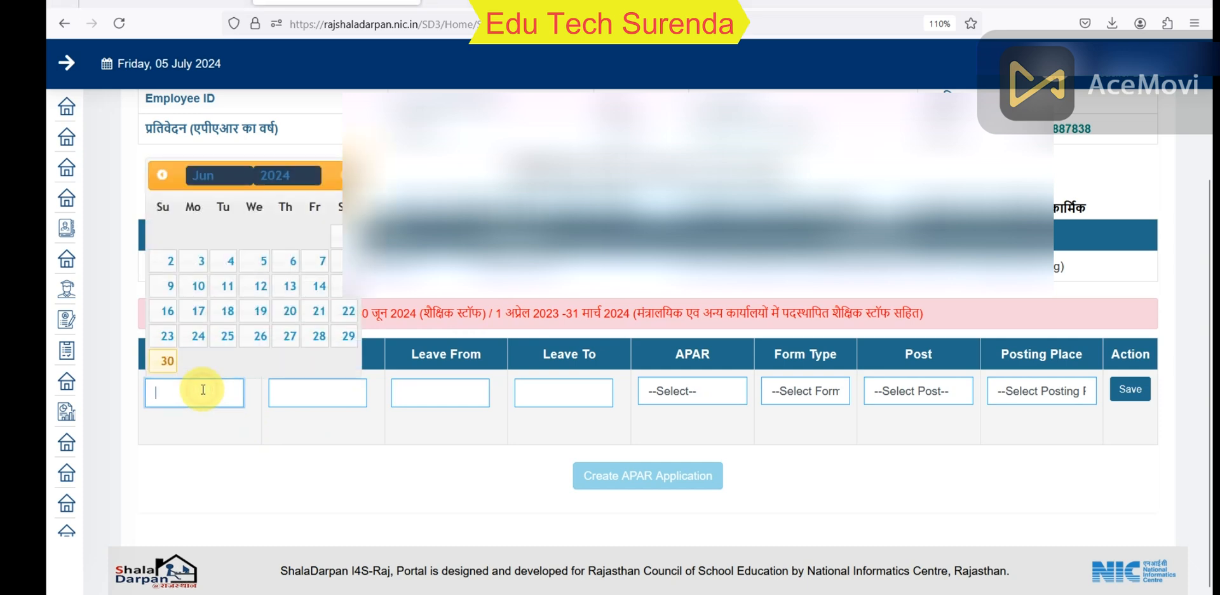
{"action": "left_click", "coordinate": [293, 394]}
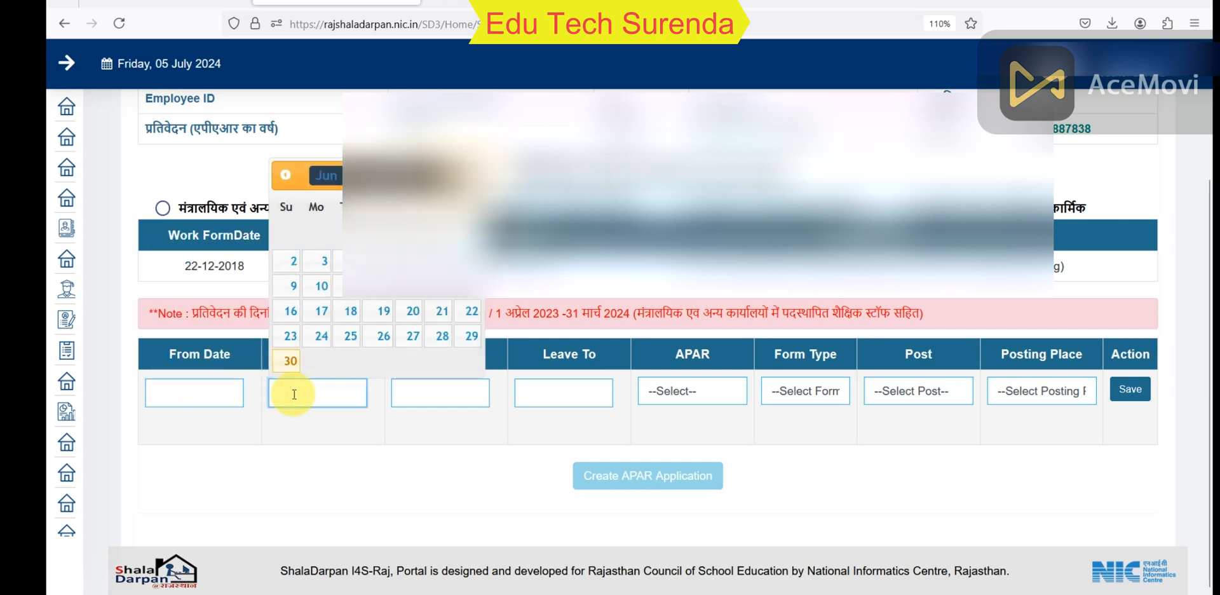
{"action": "left_click", "coordinate": [216, 393]}
{"action": "left_click", "coordinate": [288, 177]}
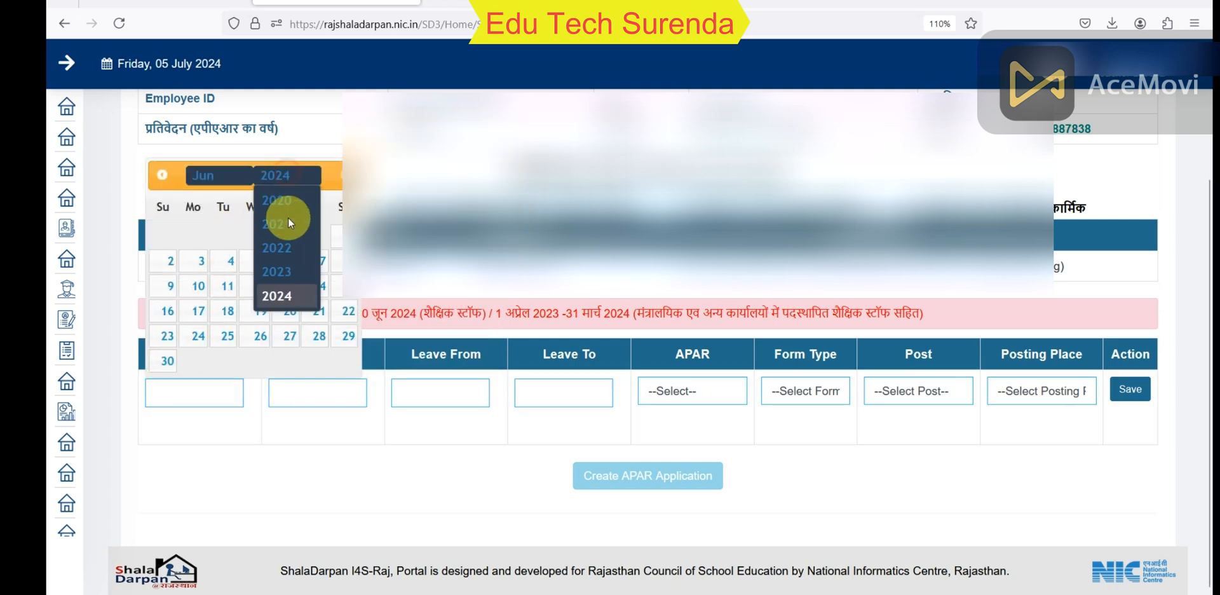
{"action": "left_click", "coordinate": [288, 269]}
{"action": "left_click", "coordinate": [232, 178]}
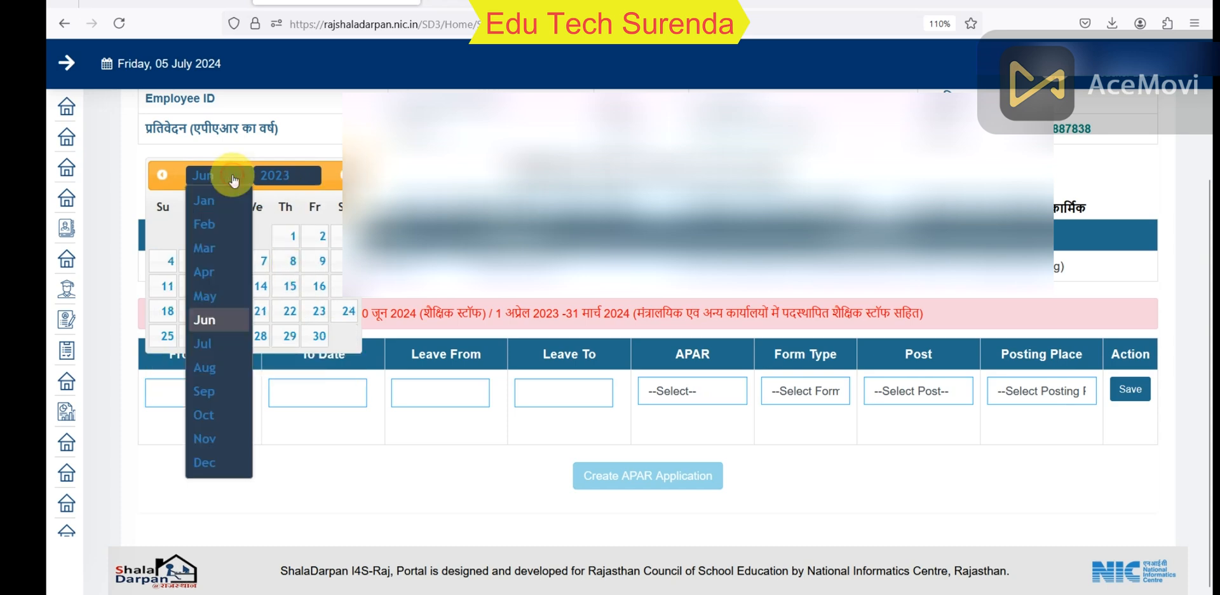
{"action": "left_click", "coordinate": [224, 345]}
{"action": "left_click", "coordinate": [346, 236]}
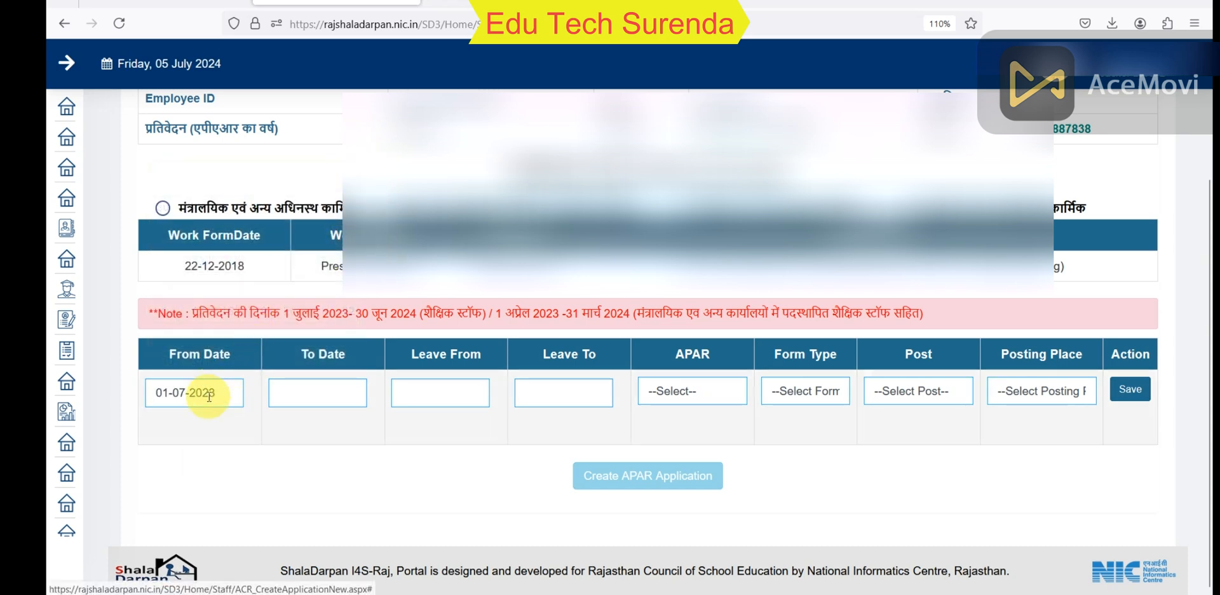
Set the To Date of the APAR period row to 07-05-2024.
{"action": "left_click", "coordinate": [314, 397]}
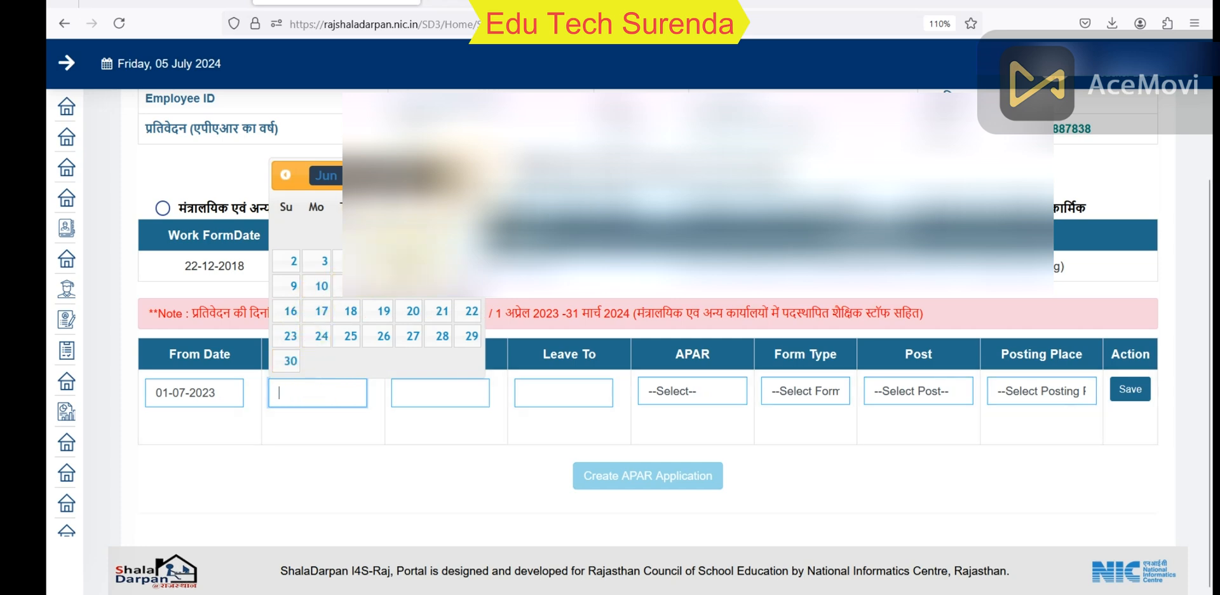
{"action": "left_click", "coordinate": [334, 177]}
{"action": "left_click", "coordinate": [329, 297]}
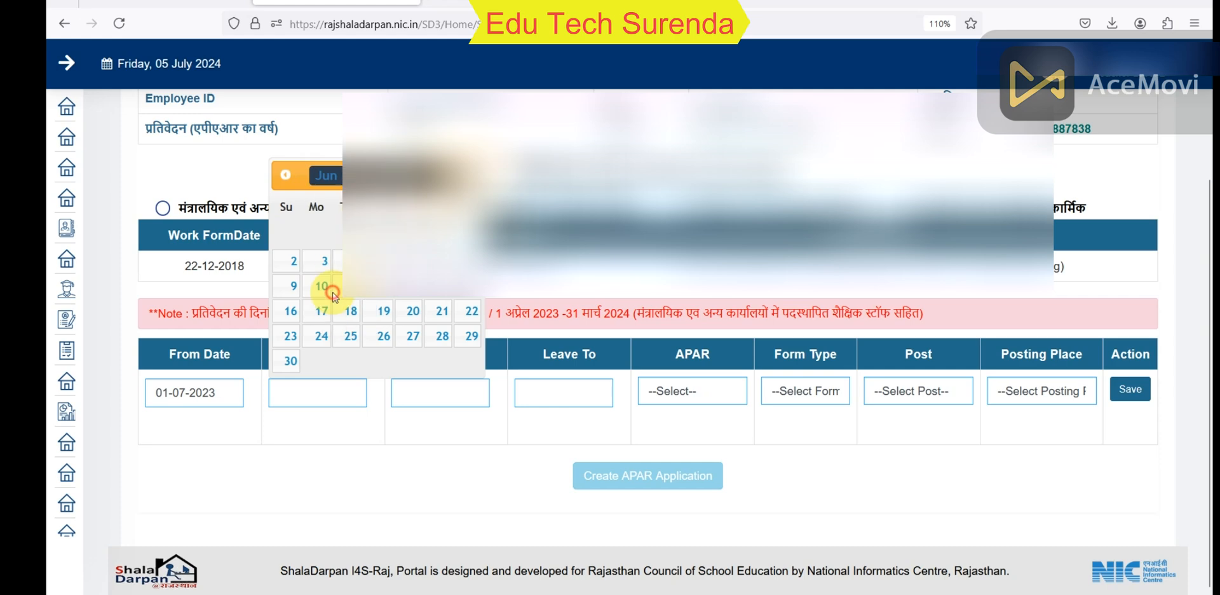
{"action": "left_click", "coordinate": [348, 261]}
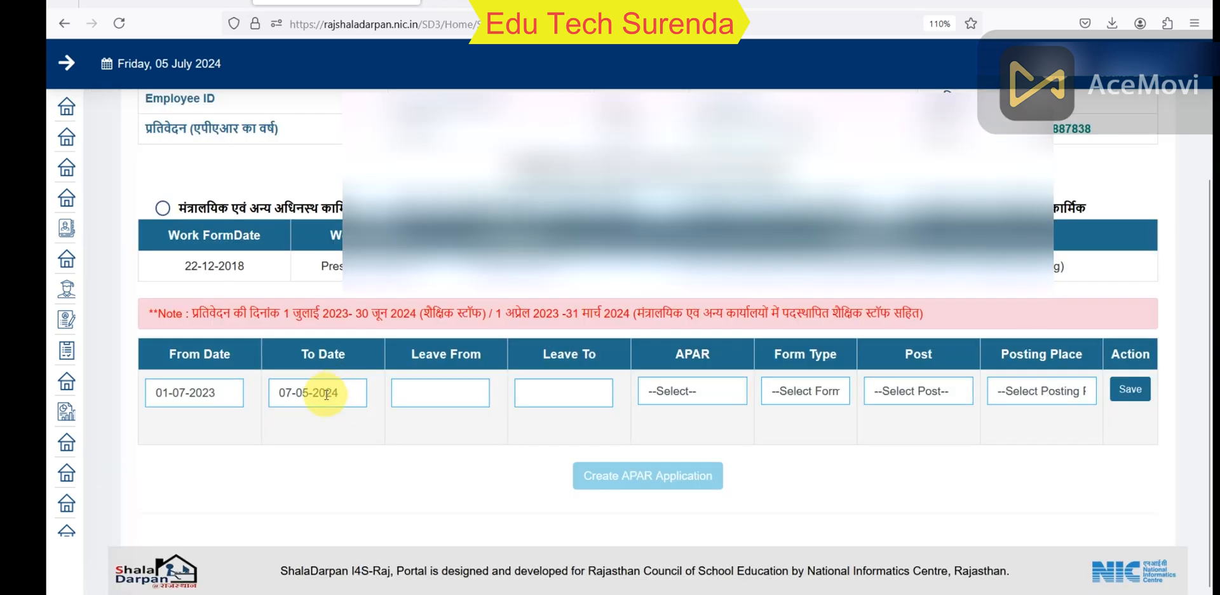
Keep both leave dates blank and set the APAR option to "उक्त अवधि में लोकसेवक राजकीय सेवा में नहीं था।".
{"action": "left_click", "coordinate": [439, 400]}
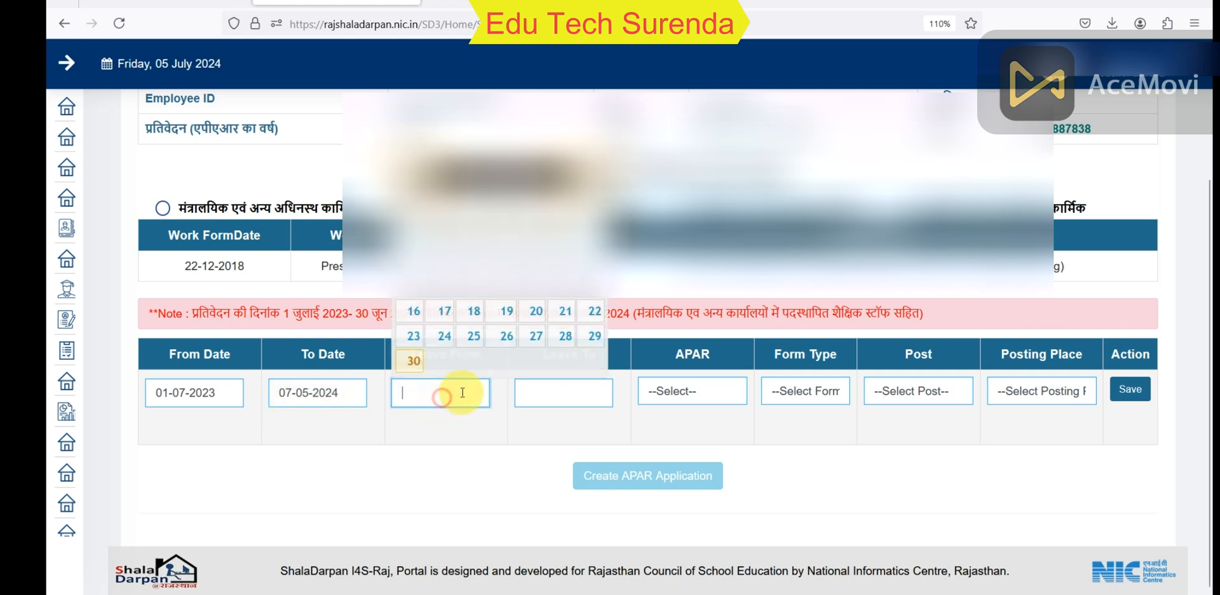
{"action": "left_click", "coordinate": [537, 392]}
{"action": "left_click", "coordinate": [441, 400]}
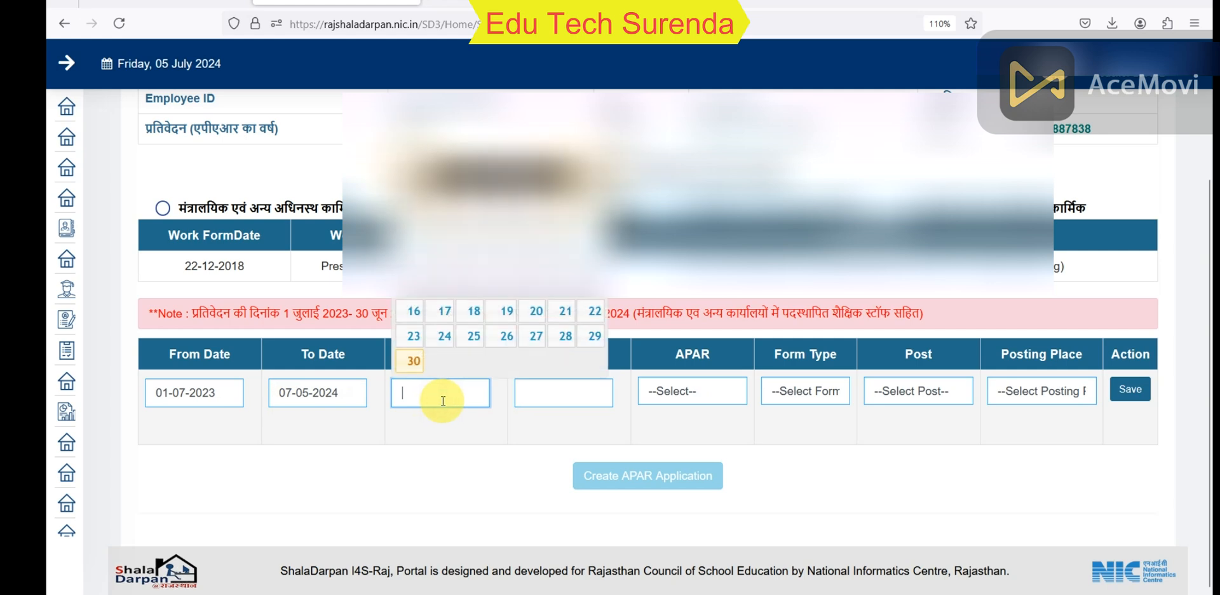
{"action": "left_click", "coordinate": [497, 431]}
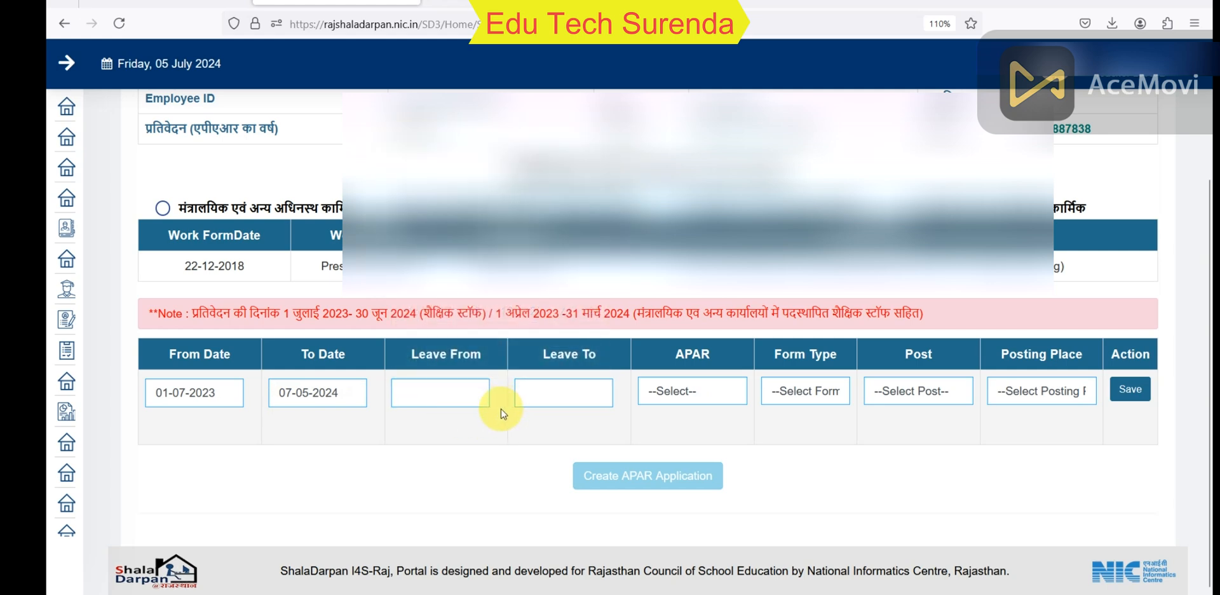
{"action": "left_click", "coordinate": [686, 392]}
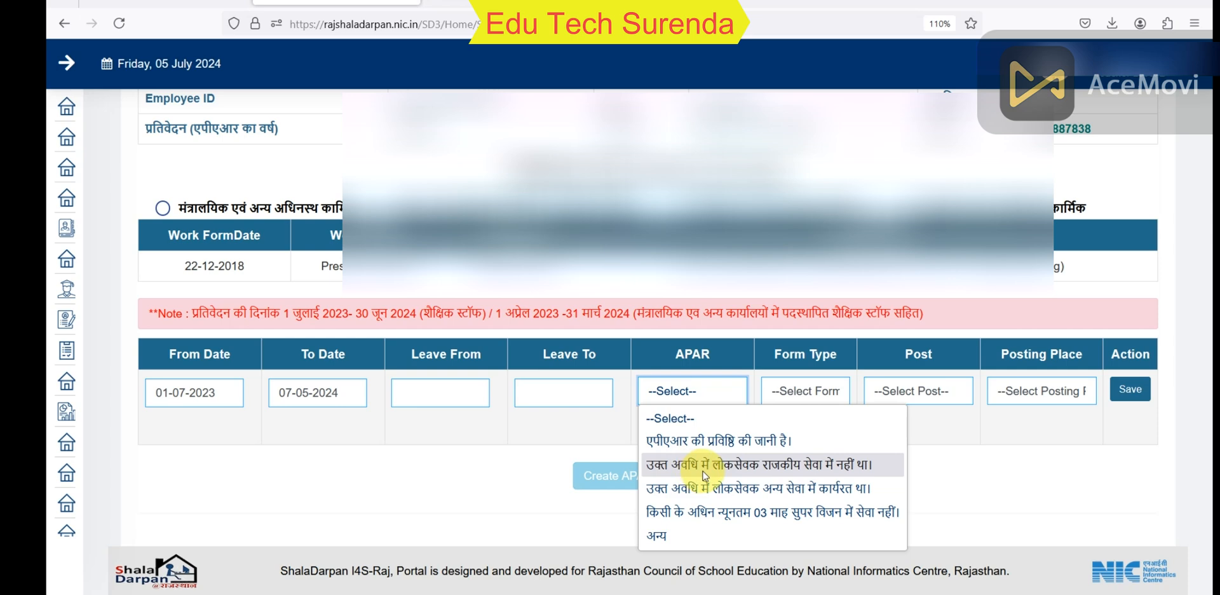
{"action": "left_click", "coordinate": [786, 469]}
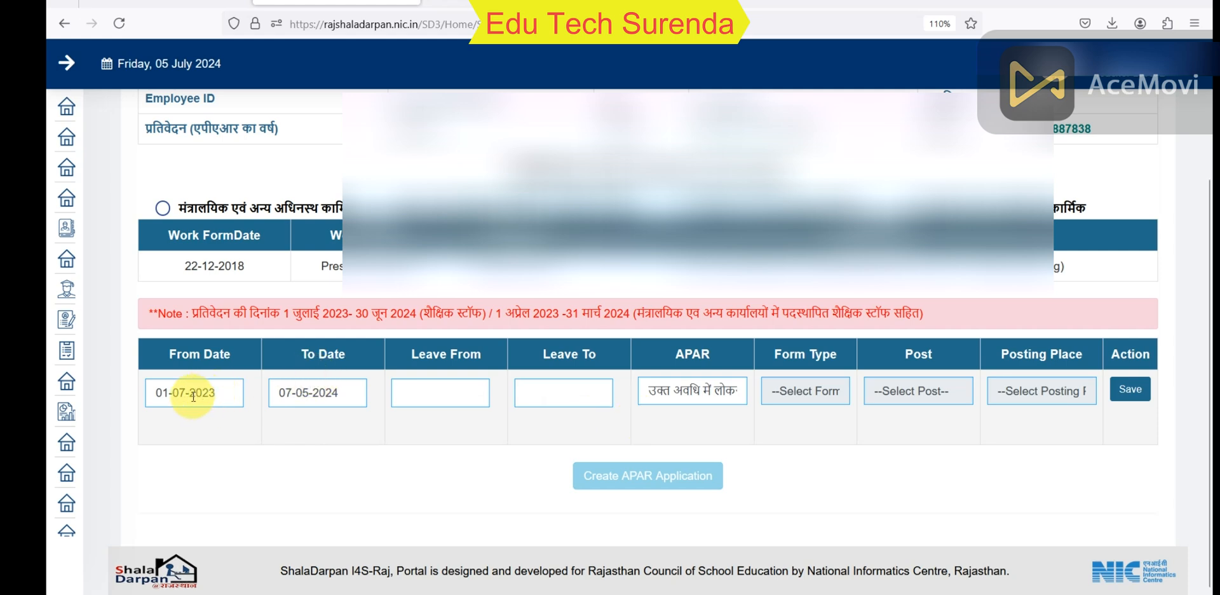
Set the To Date of the APAR period row to 30-06-2024, keeping both leave dates blank.
{"action": "left_click", "coordinate": [325, 392]}
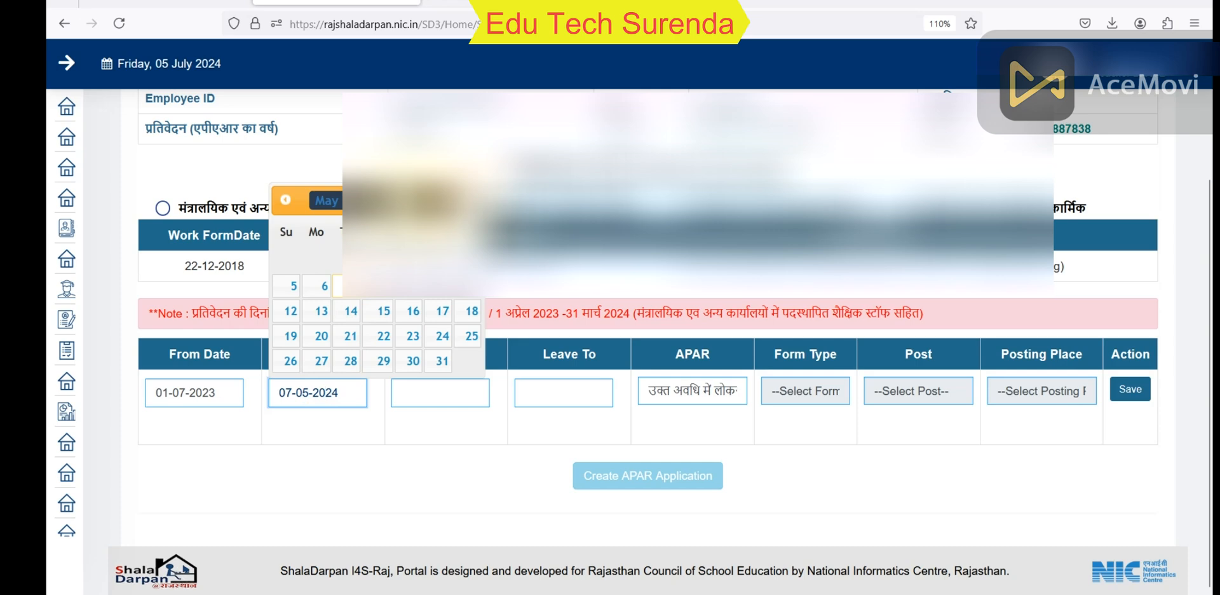
{"action": "left_click", "coordinate": [327, 201]}
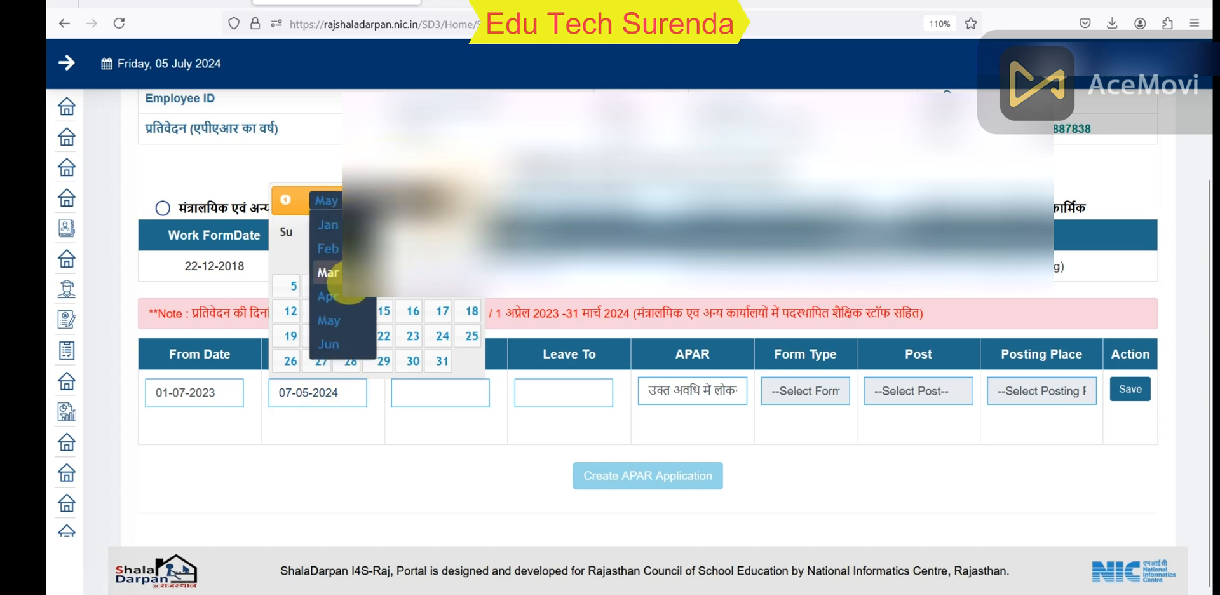
{"action": "left_click", "coordinate": [330, 336]}
{"action": "left_click", "coordinate": [290, 386]}
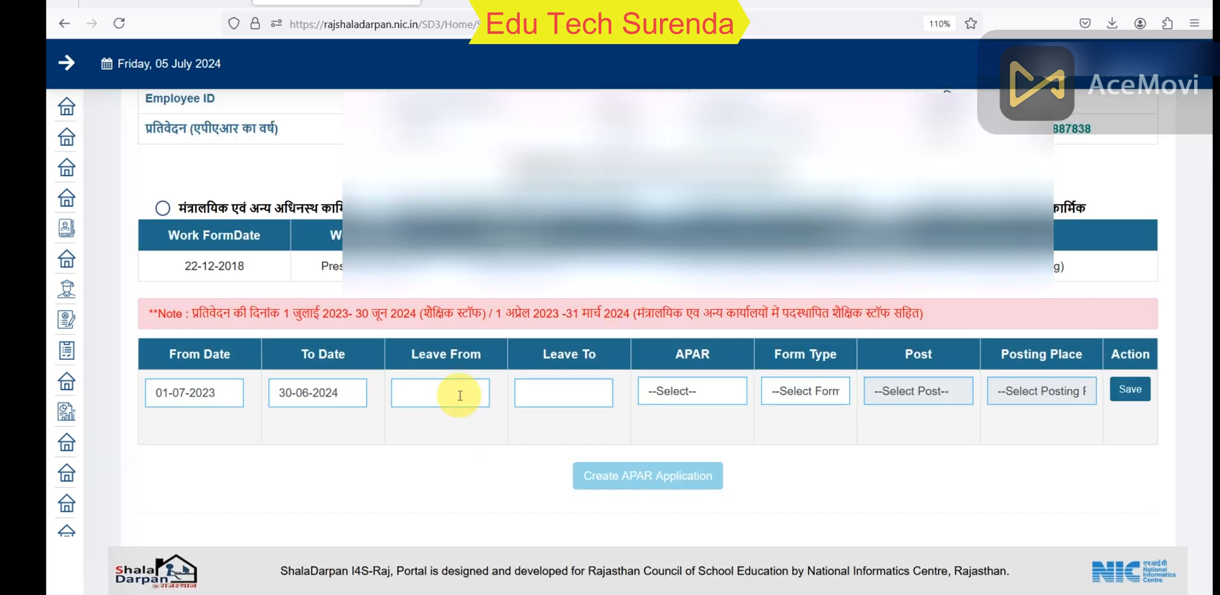
{"action": "left_click", "coordinate": [460, 396]}
{"action": "left_click", "coordinate": [539, 392]}
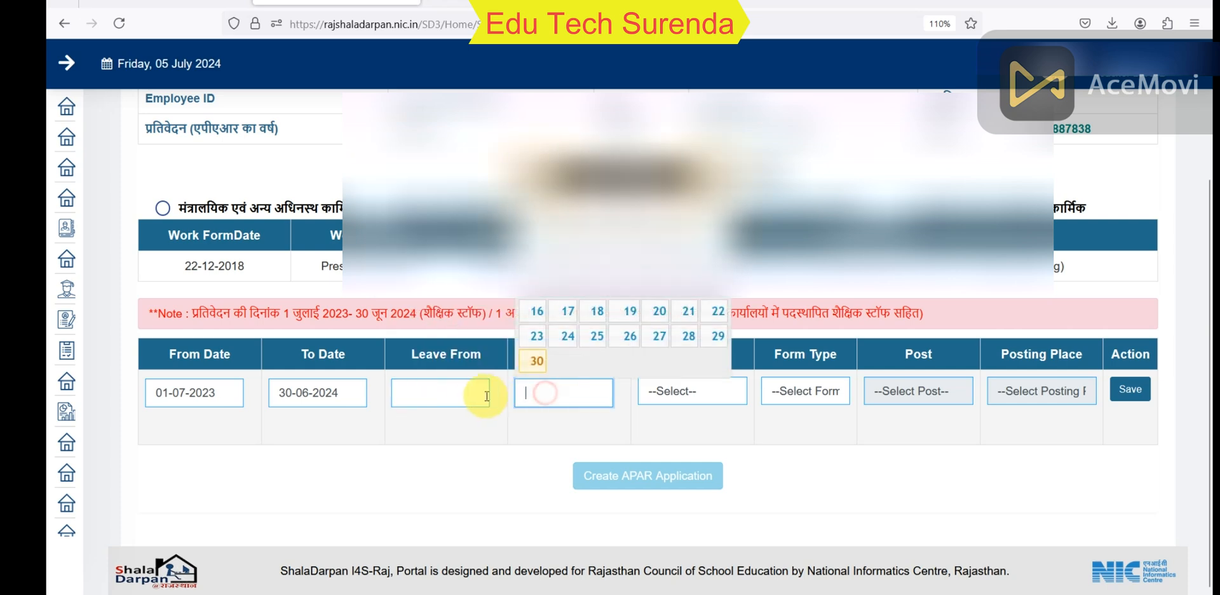
{"action": "left_click", "coordinate": [536, 438]}
Set the APAR option to "एपीएआर की प्रविष्ठि की जानी है।" and the form type to "राज्य अधीनस्थ शिक्षा सेवा कर्मचारियों के लिए".
{"action": "left_click", "coordinate": [702, 396]}
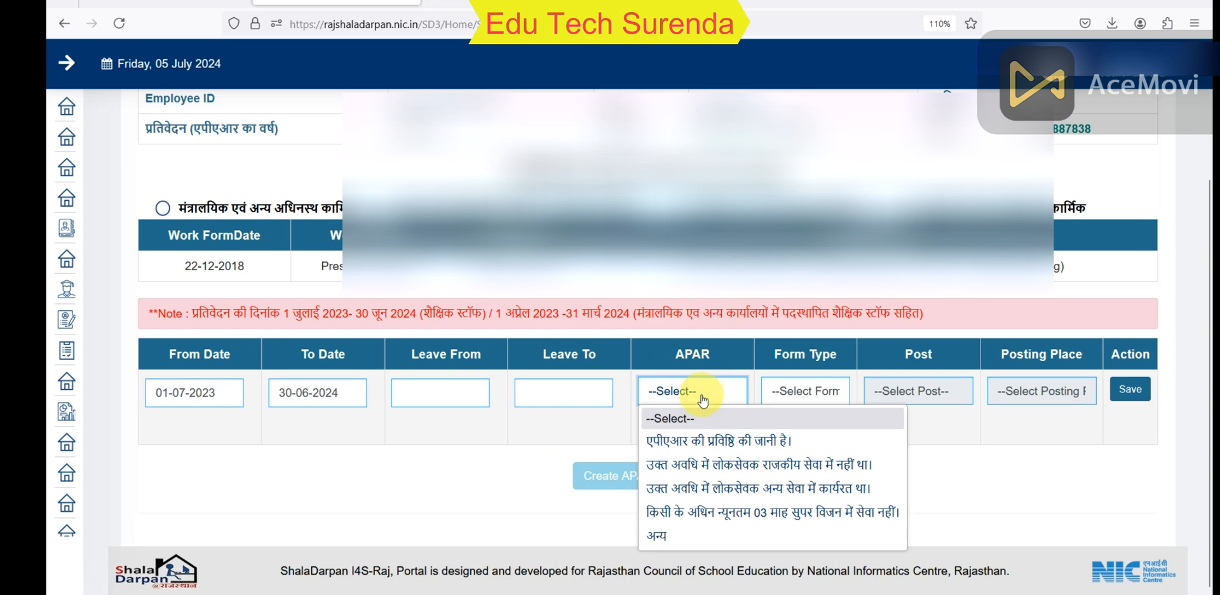
{"action": "left_click", "coordinate": [755, 443]}
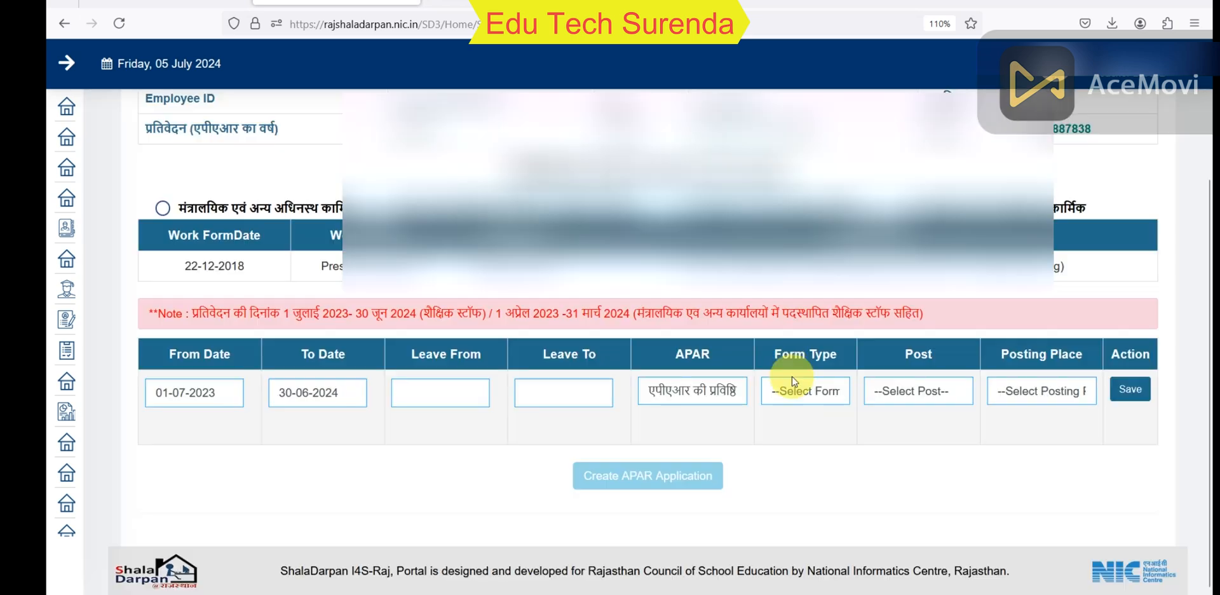
{"action": "left_click", "coordinate": [807, 389]}
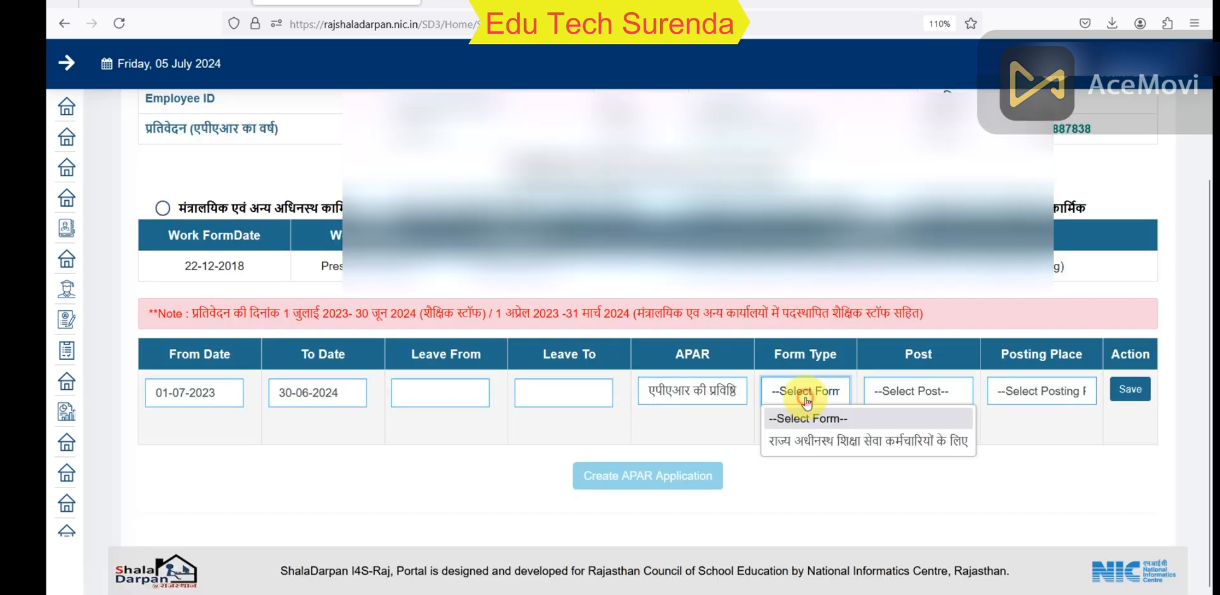
{"action": "left_click", "coordinate": [811, 445]}
Set the post to Teacher Level-2 with its posting place and save the APAR period row.
{"action": "left_click", "coordinate": [934, 394]}
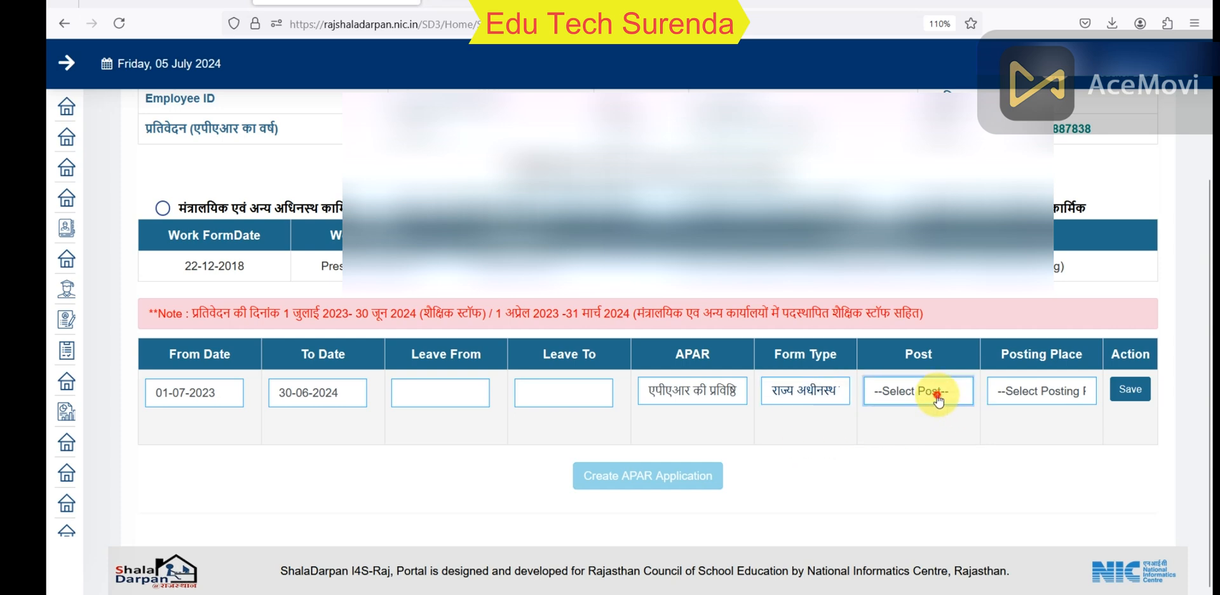
{"action": "left_click", "coordinate": [934, 441]}
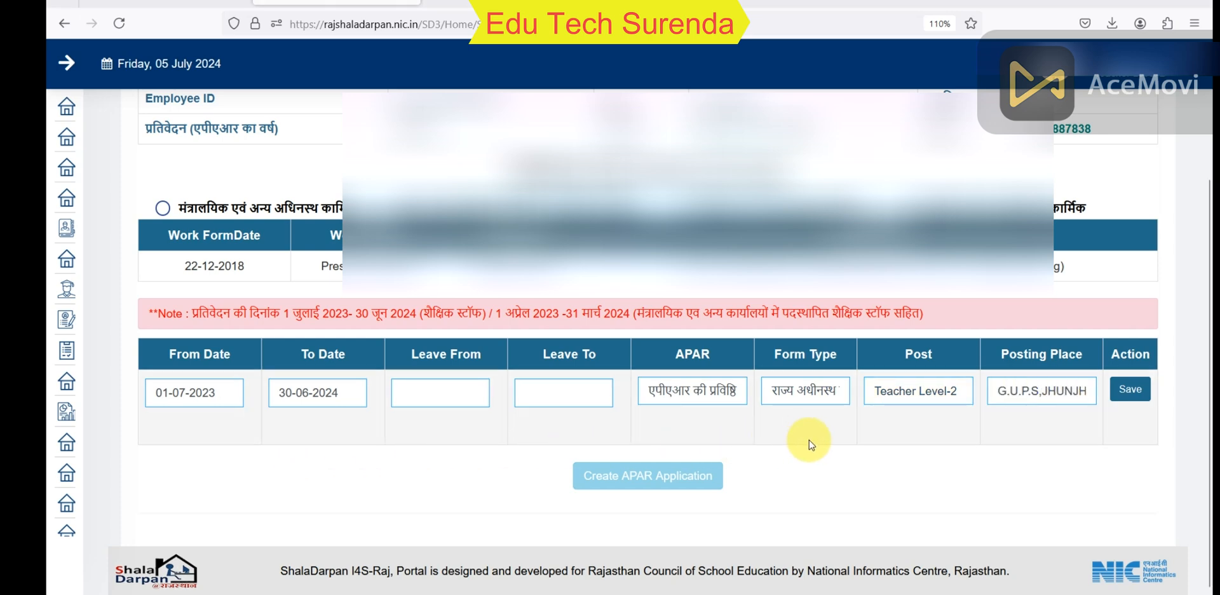
{"action": "left_click", "coordinate": [1131, 389]}
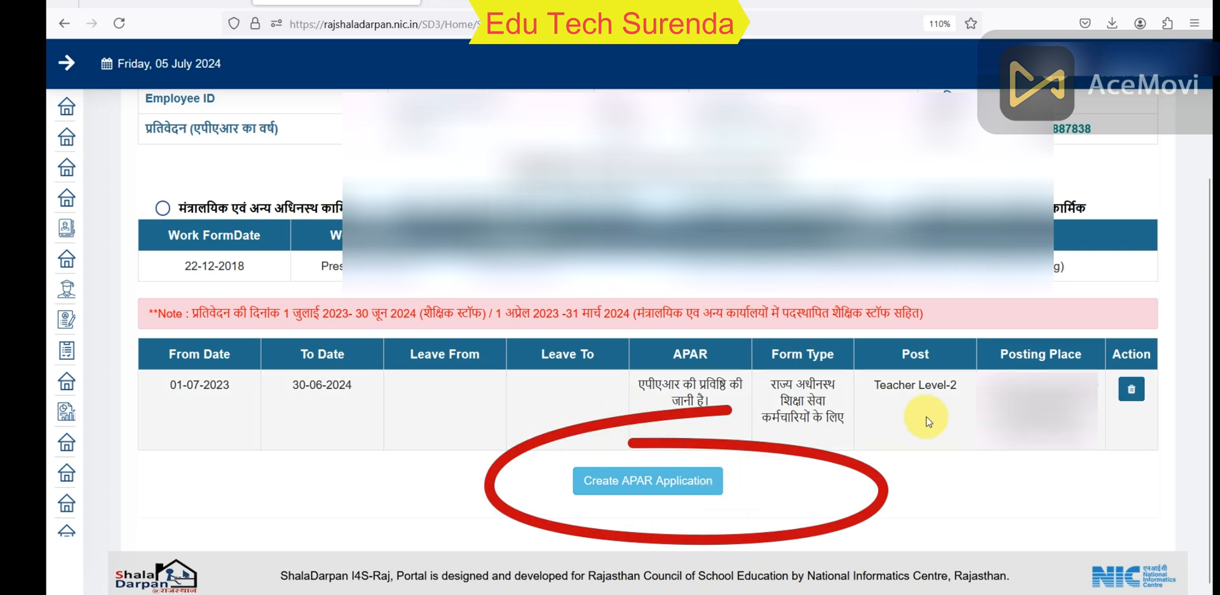
Create the APAR application from the saved period row and acknowledge the confirmation.
{"action": "left_click", "coordinate": [642, 484]}
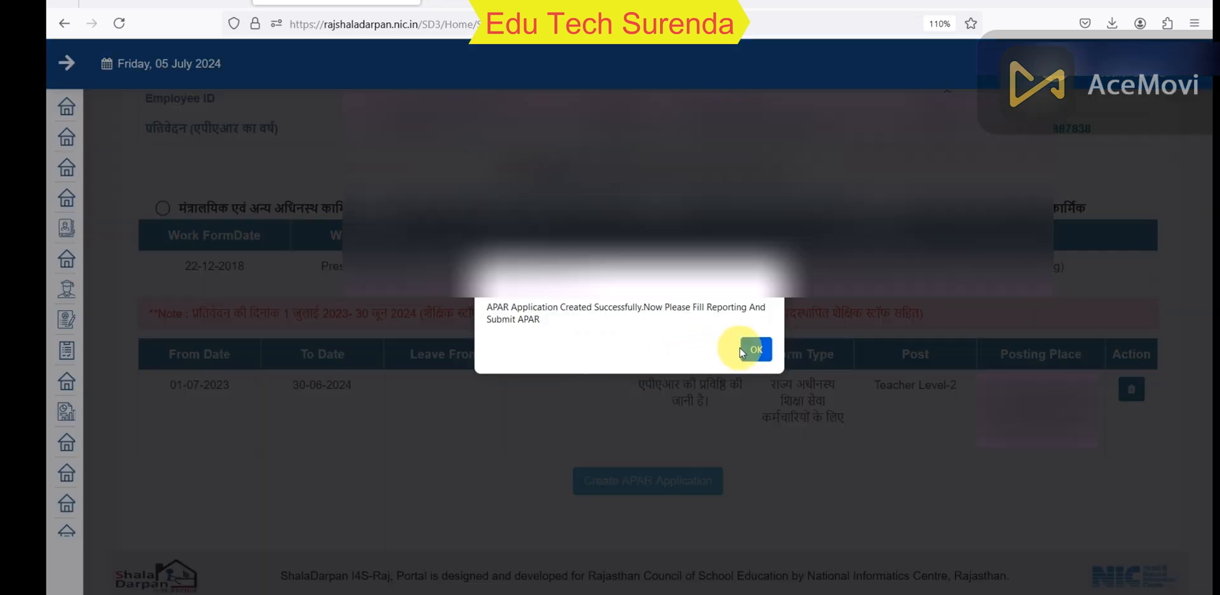
{"action": "left_click", "coordinate": [752, 348]}
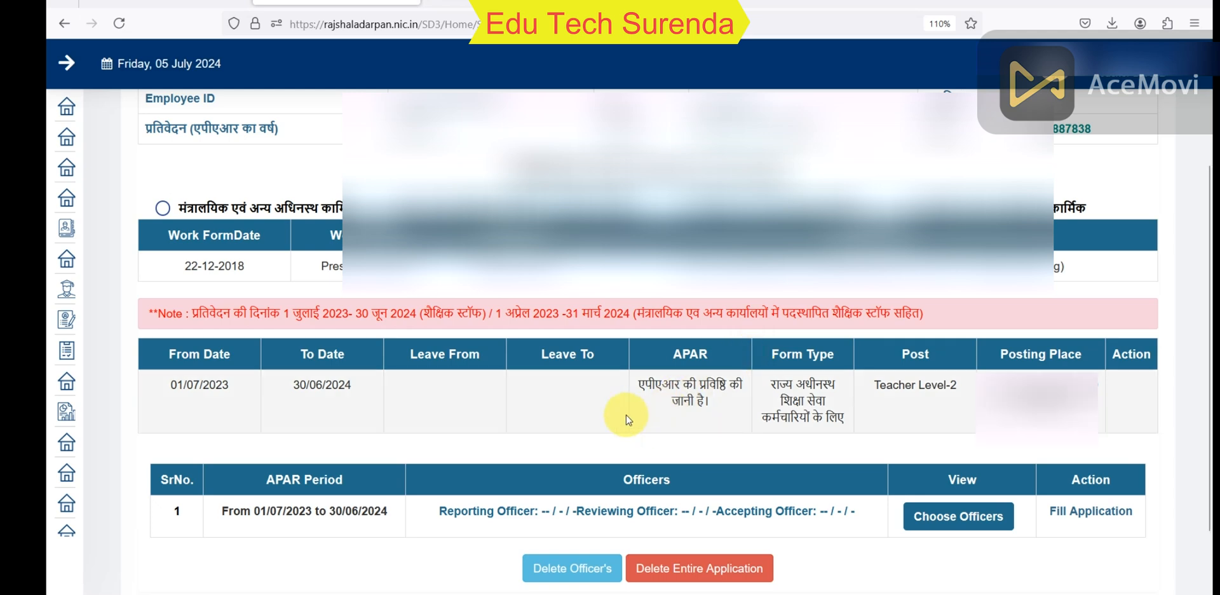
{"action": "scroll", "coordinate": [626, 416], "scroll_direction": "down", "scroll_amount": 2}
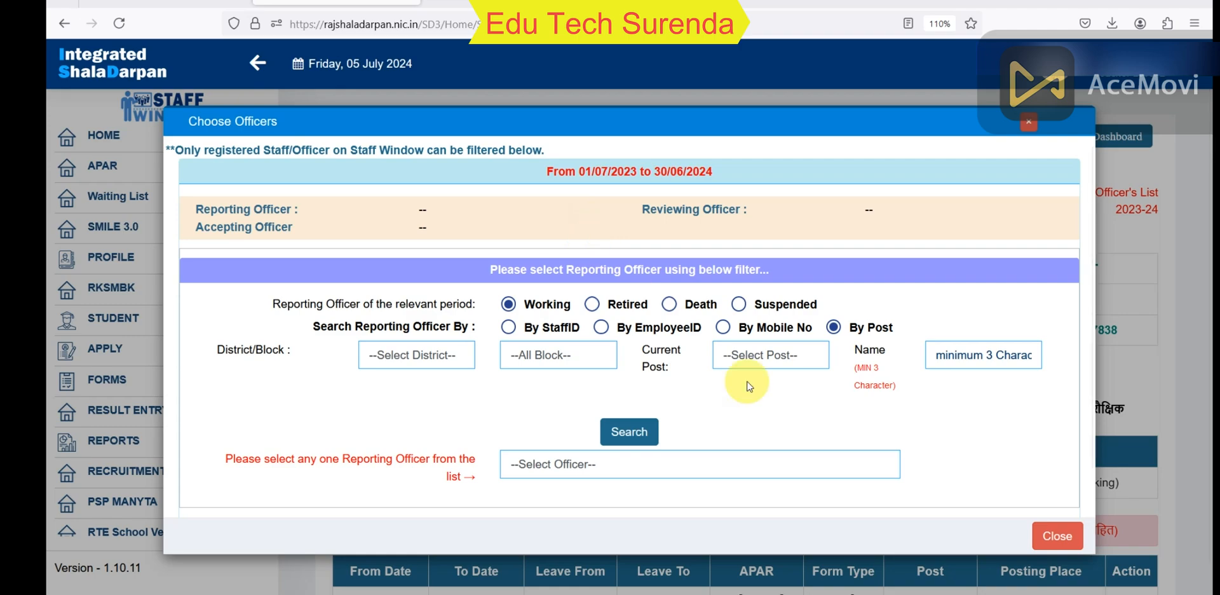
{"action": "left_click", "coordinate": [1058, 539]}
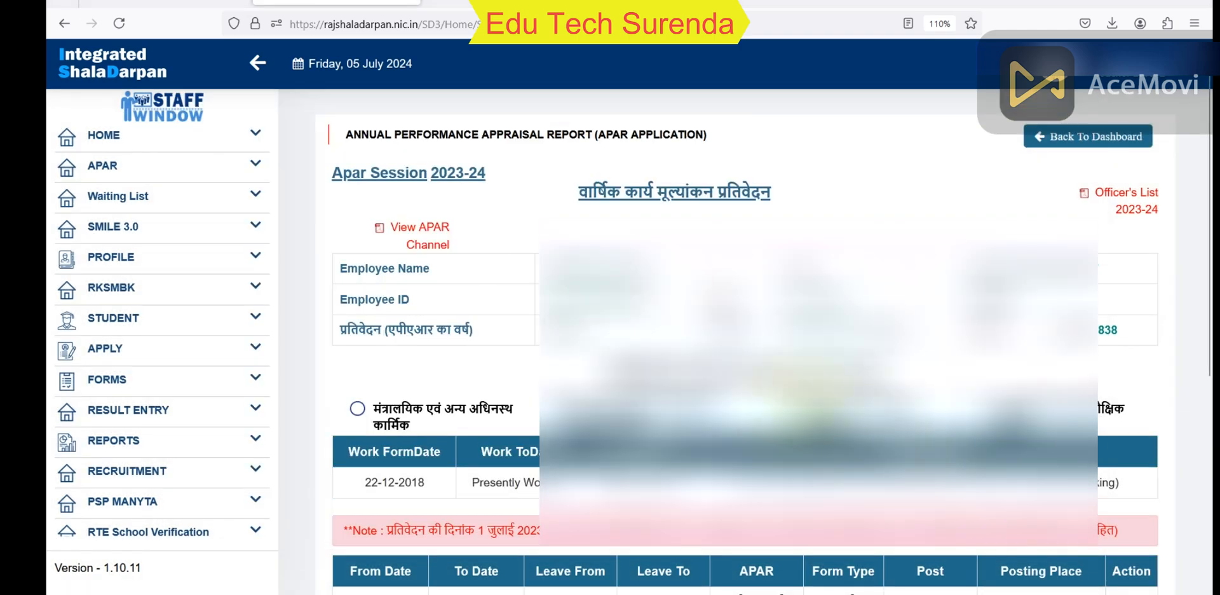
{"action": "scroll", "coordinate": [373, 283], "scroll_direction": "down", "scroll_amount": 5}
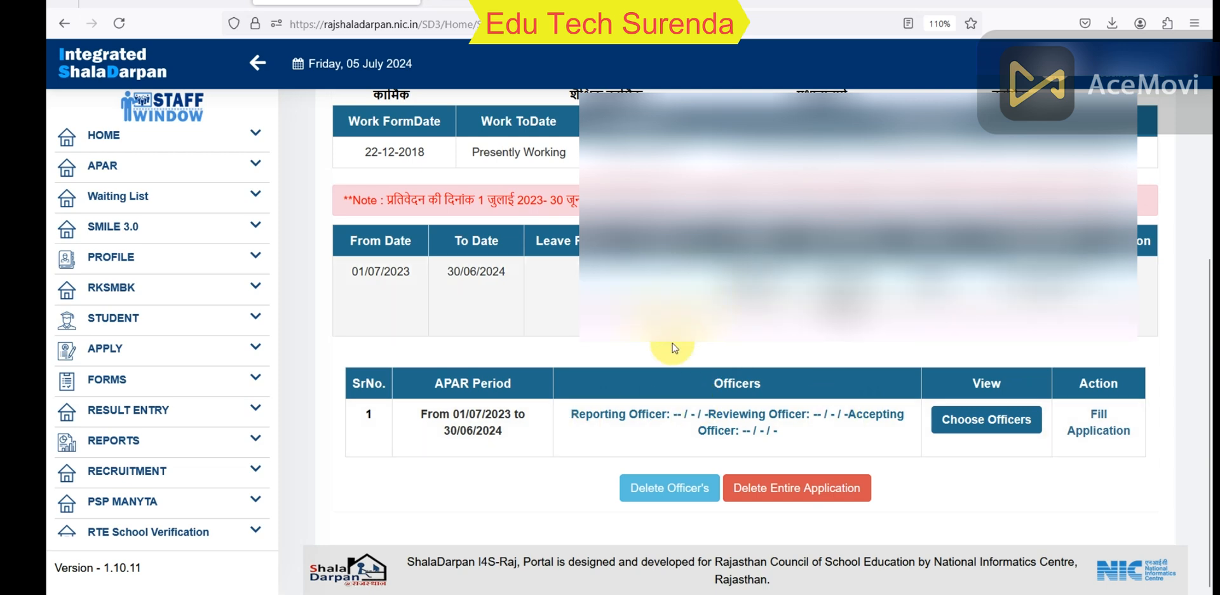
Open officer selection for the APAR period, find the working reporting officer by mobile number, and save that officer.
{"action": "left_click", "coordinate": [966, 425]}
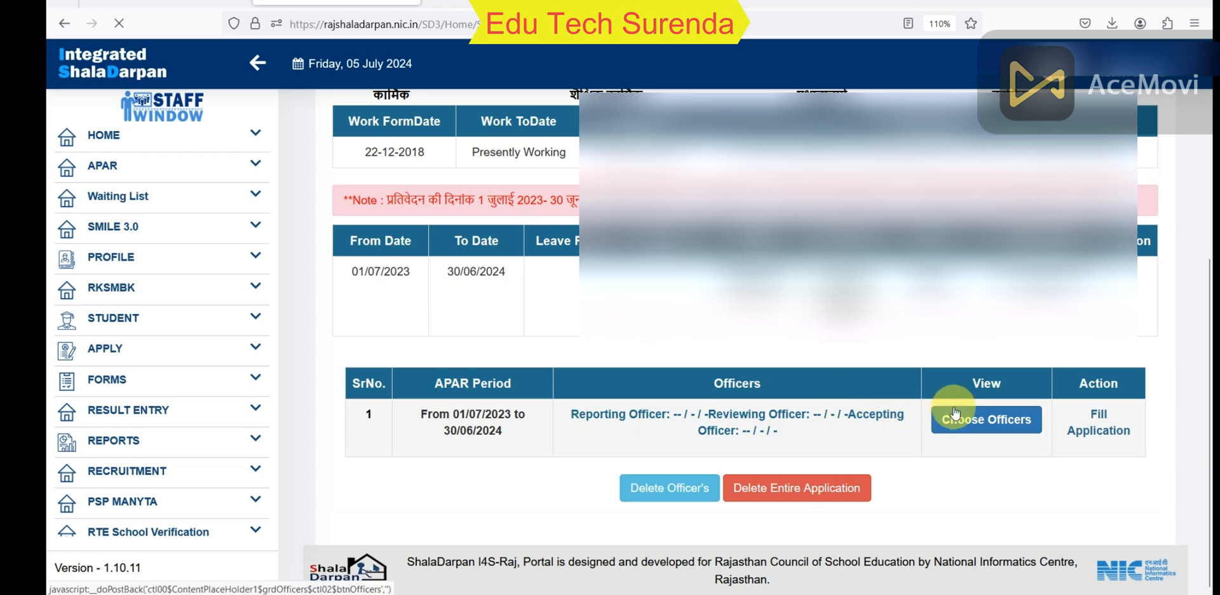
{"action": "left_click", "coordinate": [953, 418]}
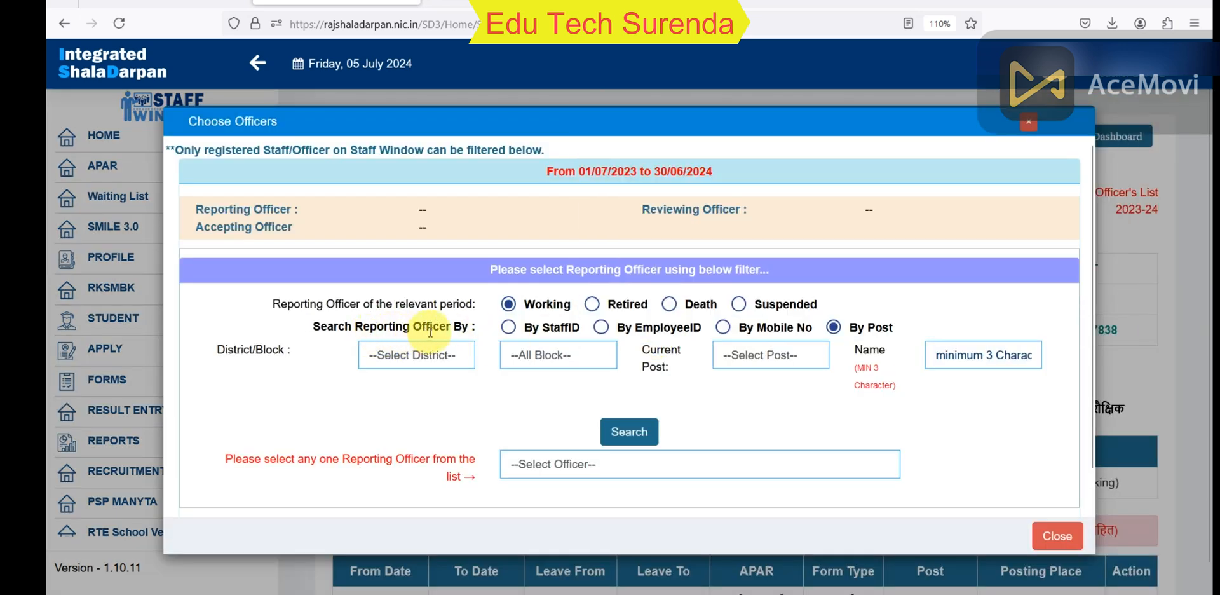
{"action": "left_click", "coordinate": [723, 328]}
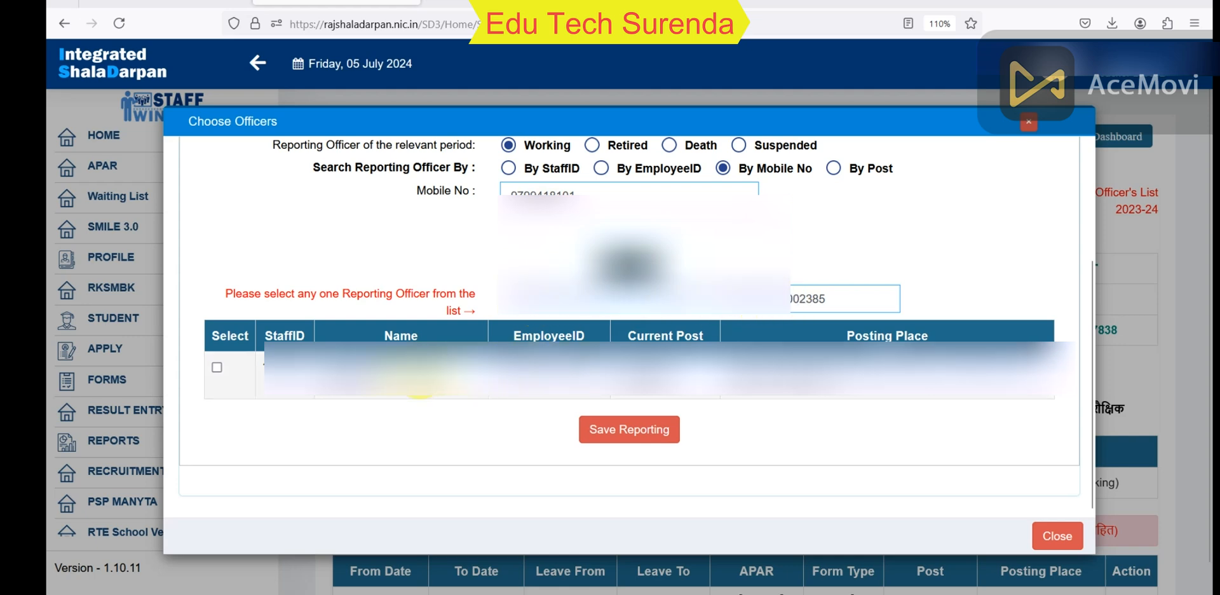
{"action": "left_click", "coordinate": [217, 368]}
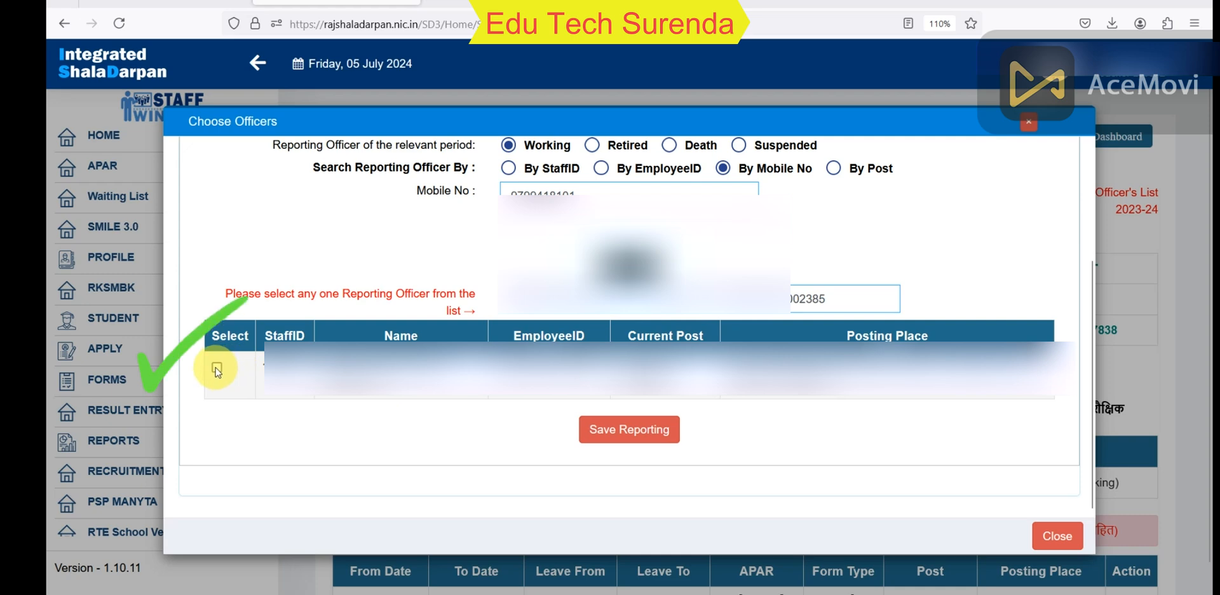
{"action": "left_click", "coordinate": [645, 432]}
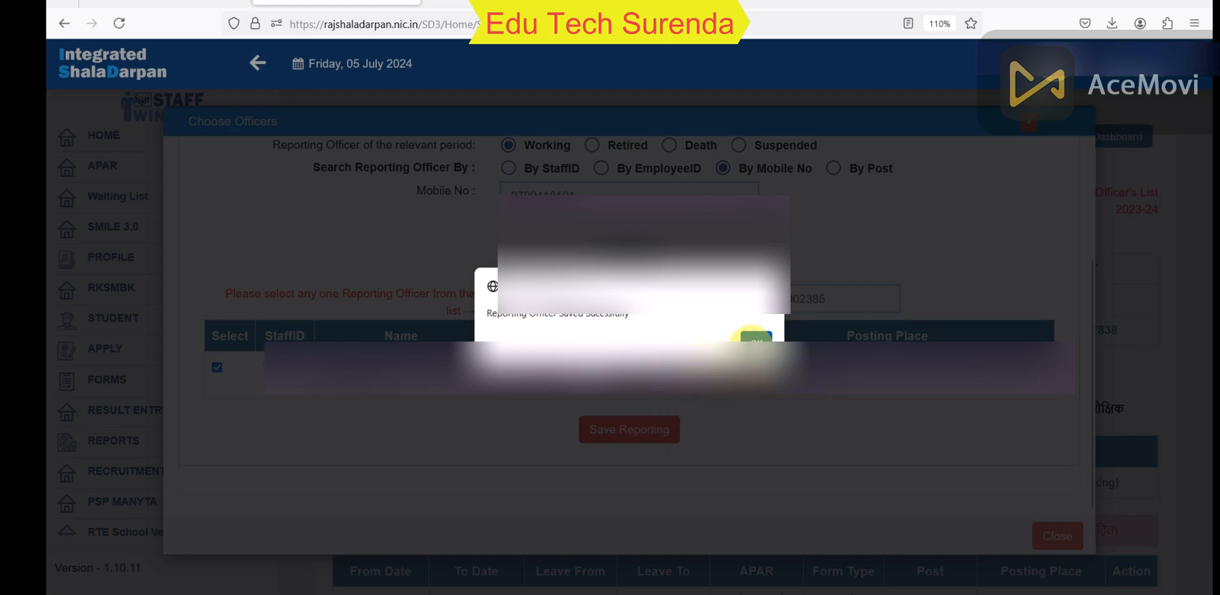
{"action": "left_click", "coordinate": [756, 337]}
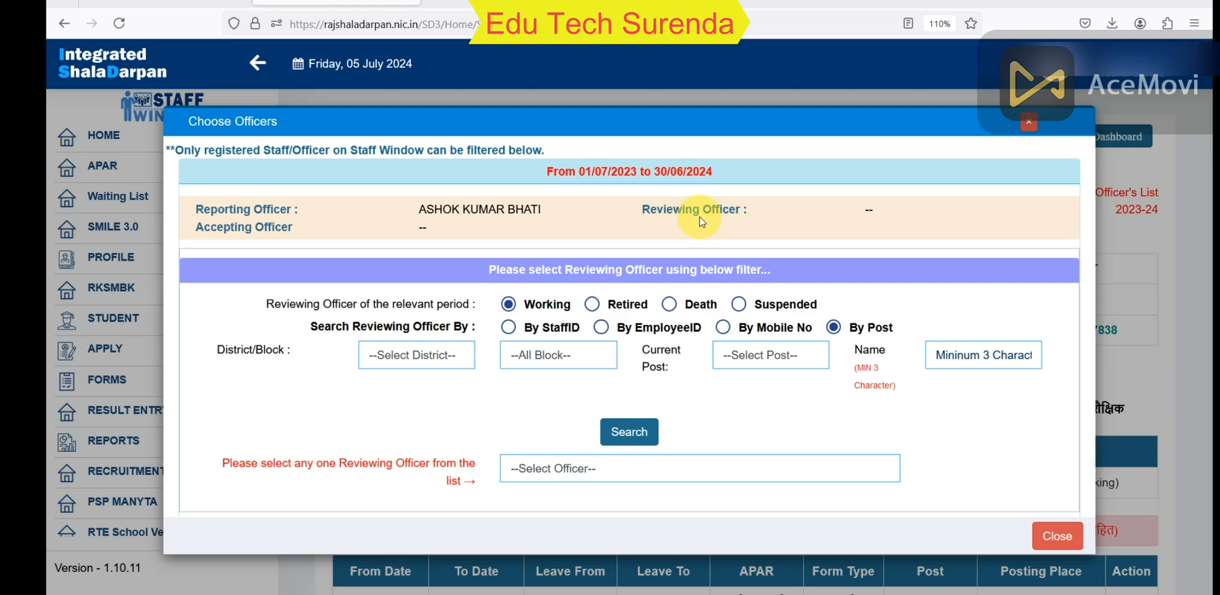
Find the working reviewing officer by mobile number, select the matching record and save it as the reviewing officer.
{"action": "left_click", "coordinate": [724, 328]}
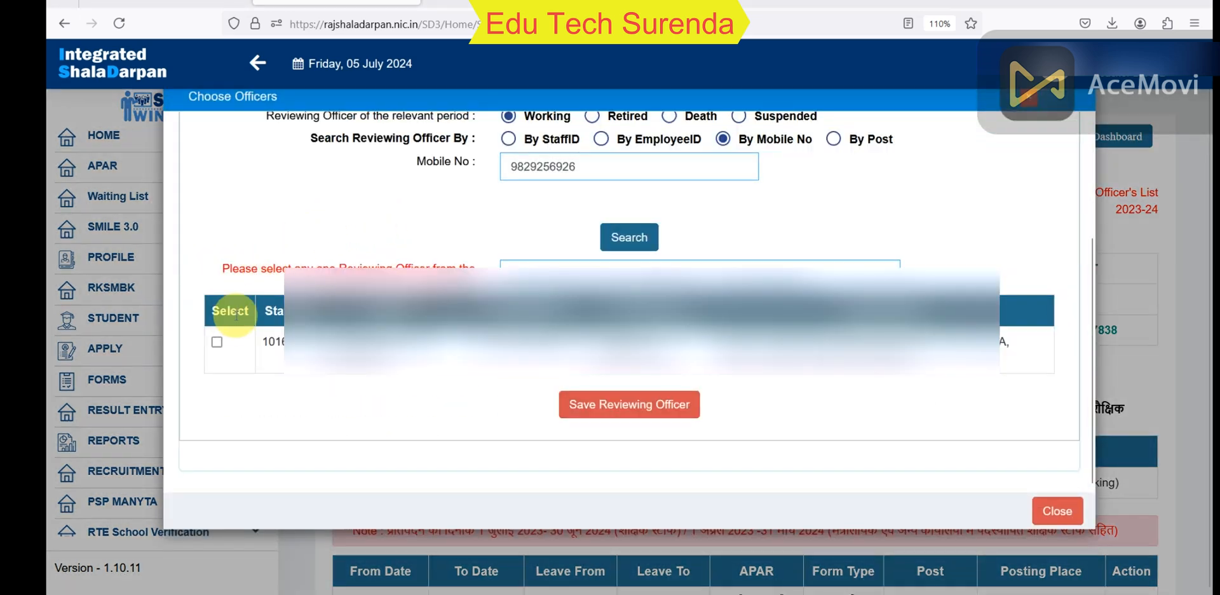
{"action": "left_click", "coordinate": [217, 342]}
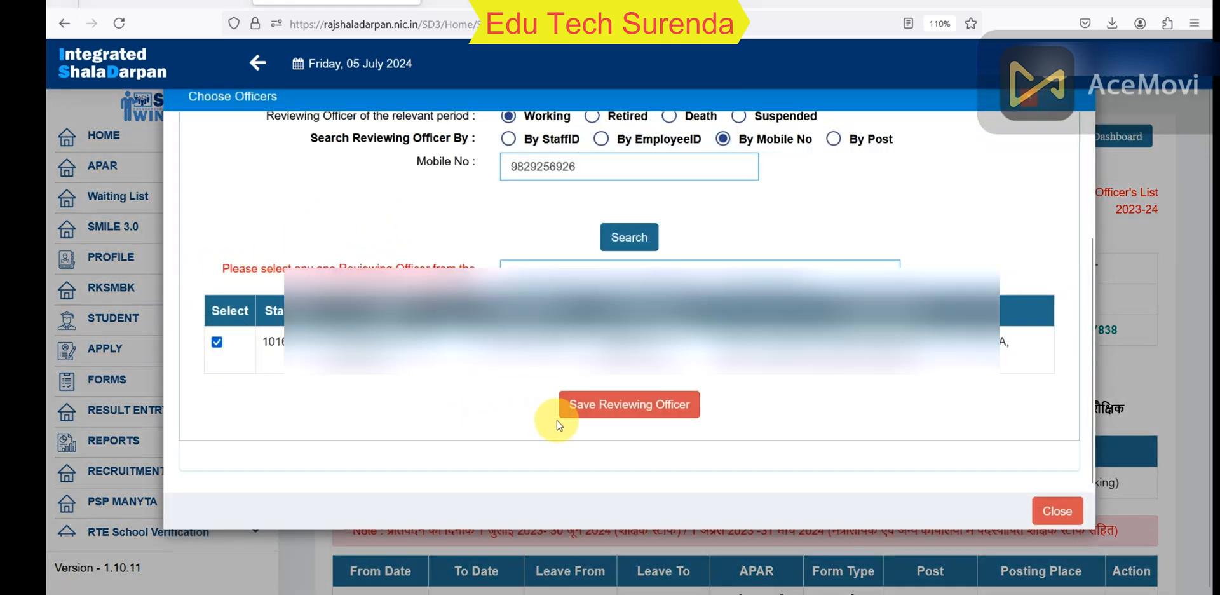
{"action": "left_click", "coordinate": [612, 410]}
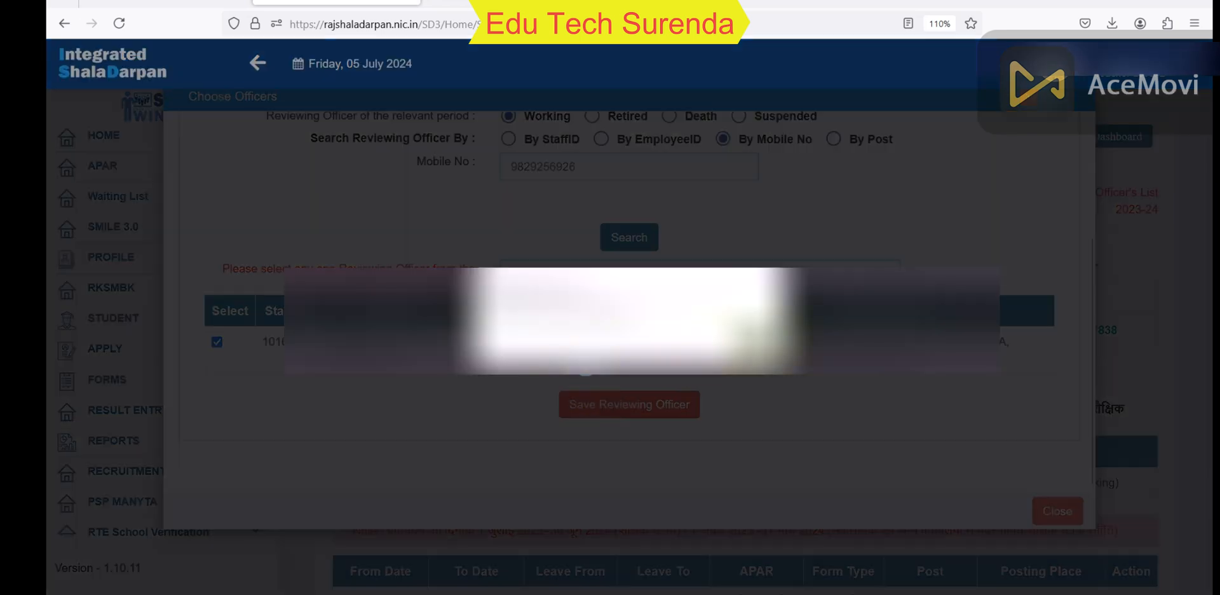
{"action": "left_click", "coordinate": [751, 338]}
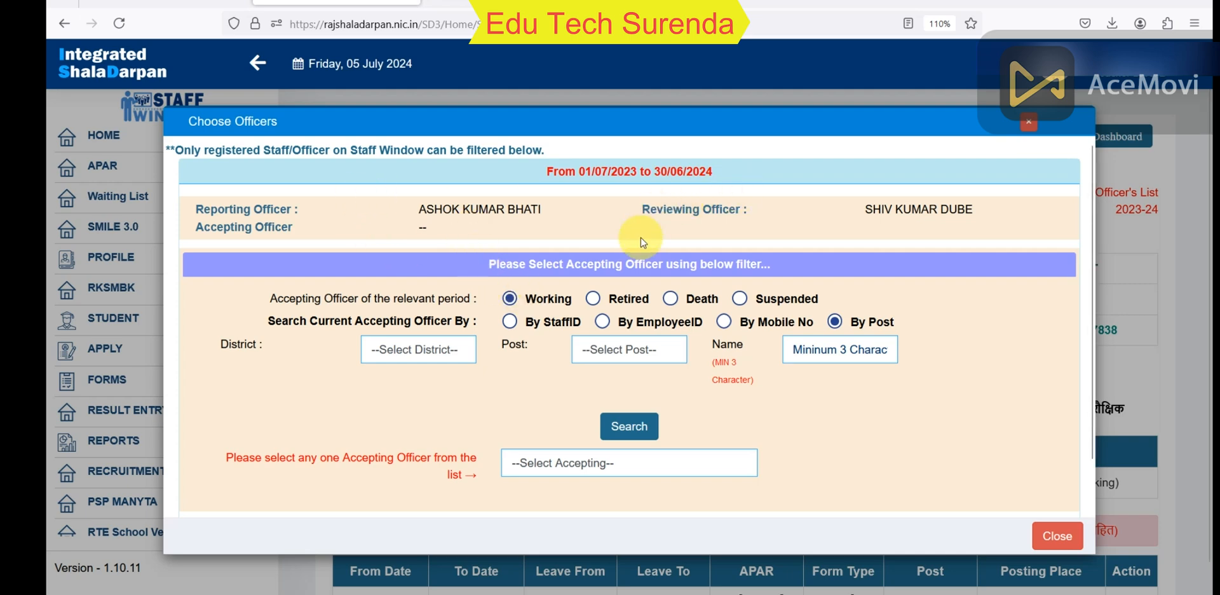
Find the working accepting officer by mobile number and save that officer.
{"action": "left_click", "coordinate": [723, 321]}
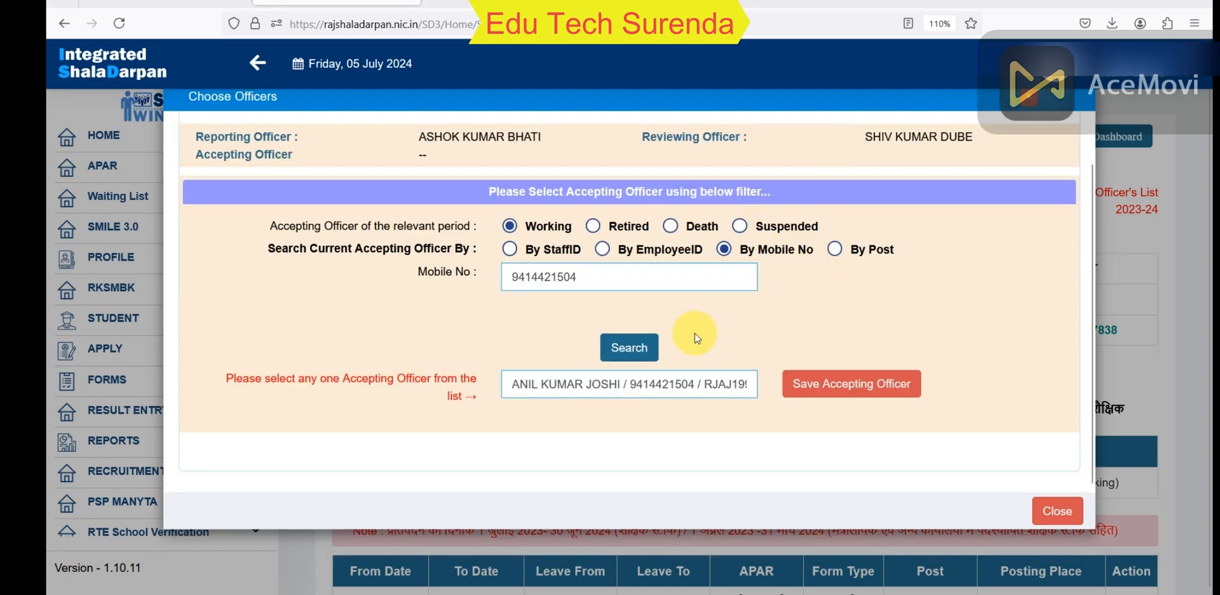
{"action": "left_click", "coordinate": [838, 392]}
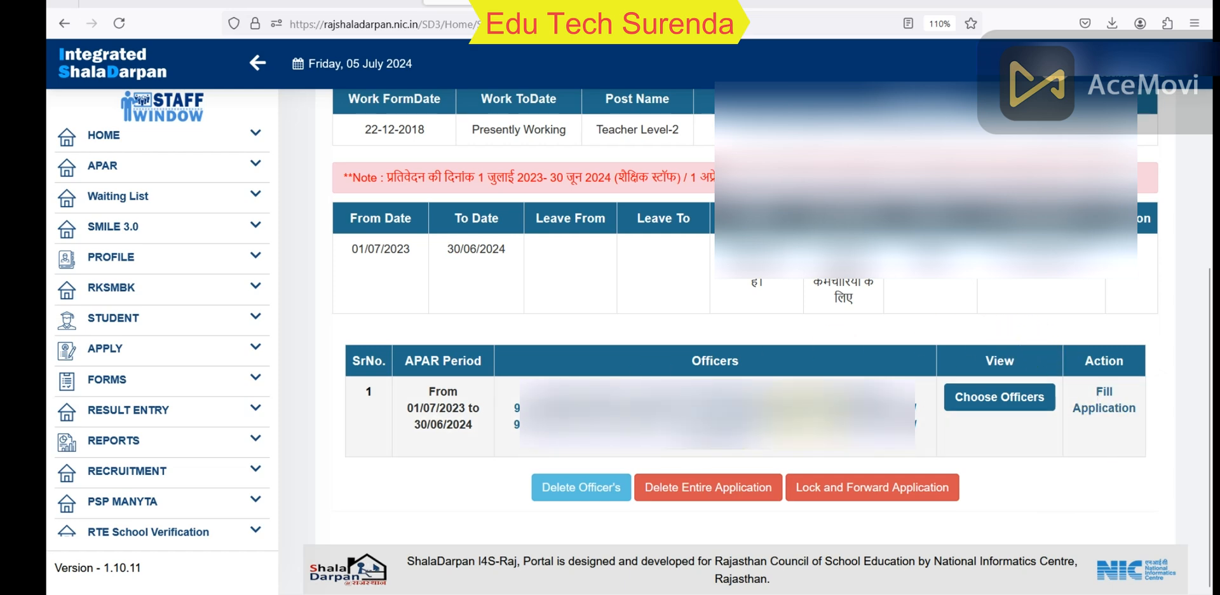
Open the application form and fill the नामांकन row with target 100, actual achievement 100 and shortfall reason NA.
{"action": "left_click", "coordinate": [1109, 415]}
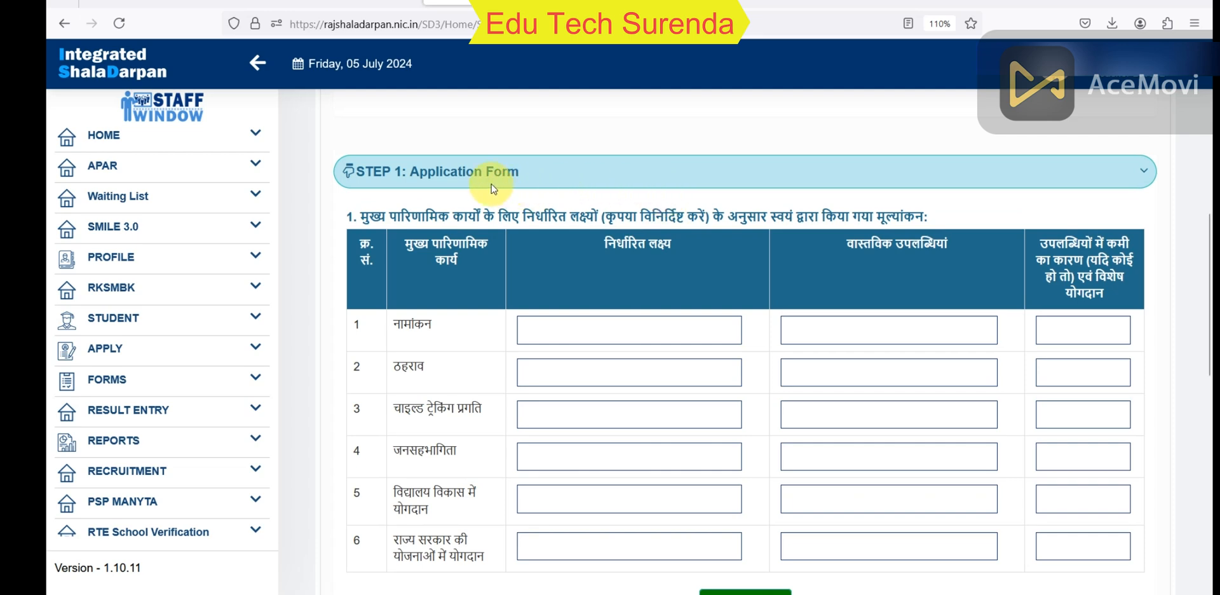
{"action": "scroll", "coordinate": [502, 185], "scroll_direction": "down", "scroll_amount": 2}
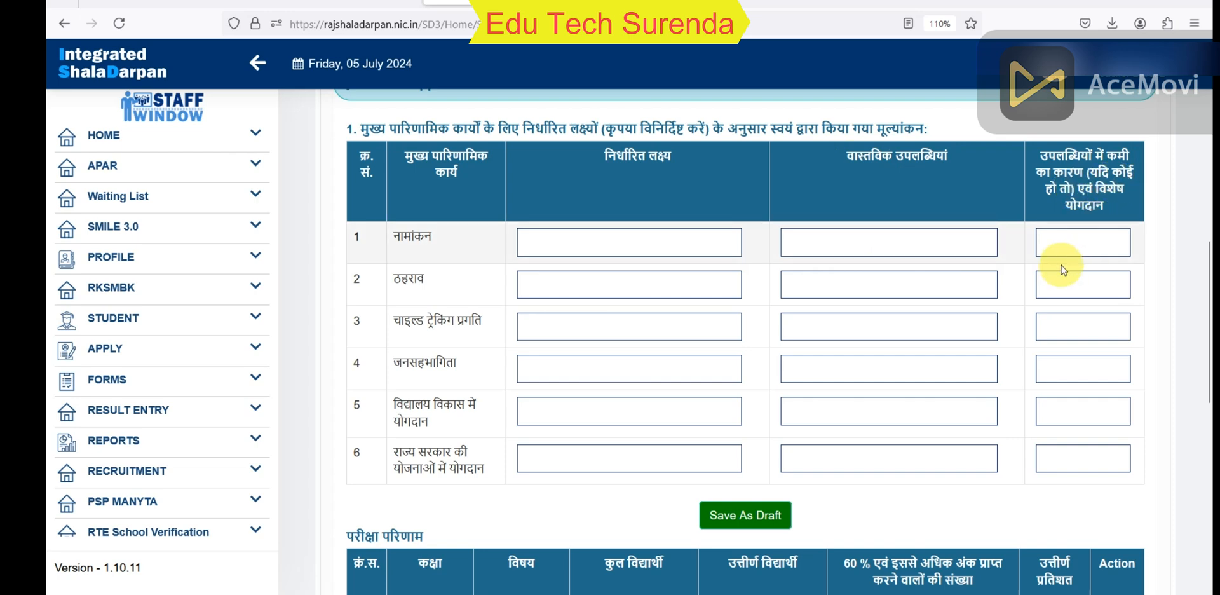
{"action": "left_click", "coordinate": [616, 242]}
{"action": "type", "text": "100"}
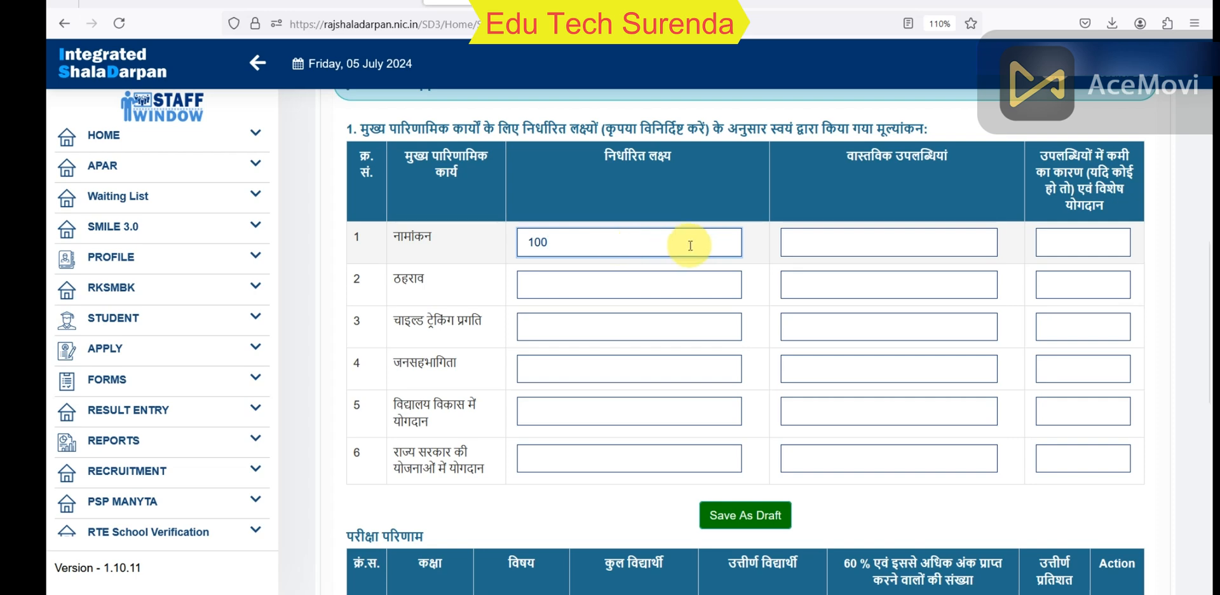
{"action": "left_click", "coordinate": [806, 241]}
{"action": "type", "text": "100"}
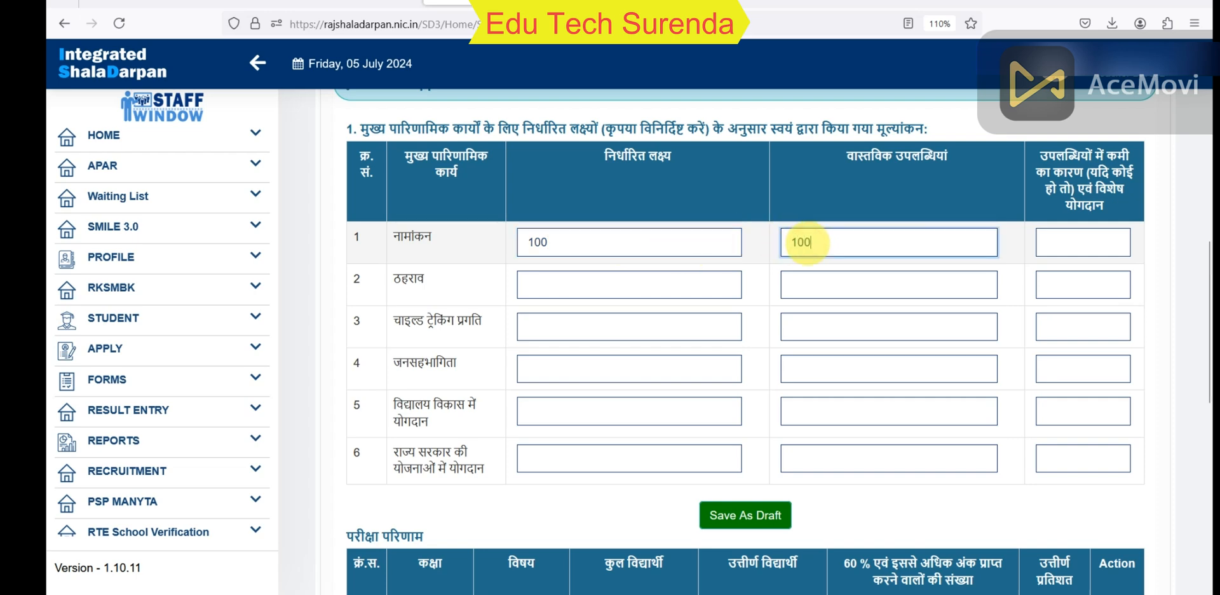
{"action": "left_click", "coordinate": [1058, 242]}
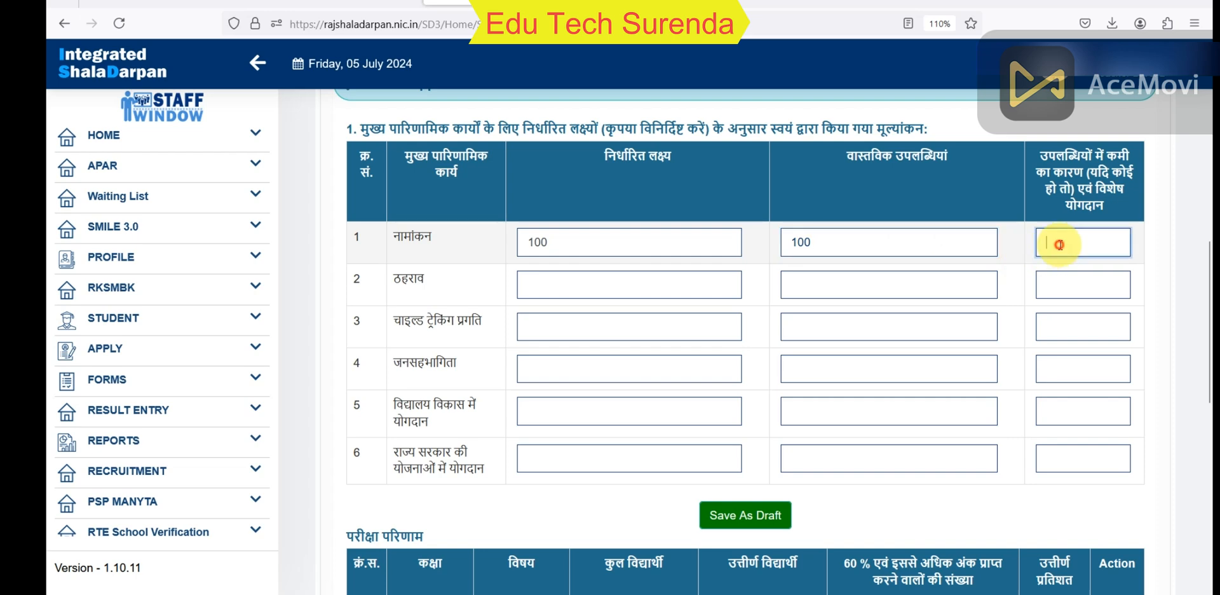
{"action": "type", "text": "NA"}
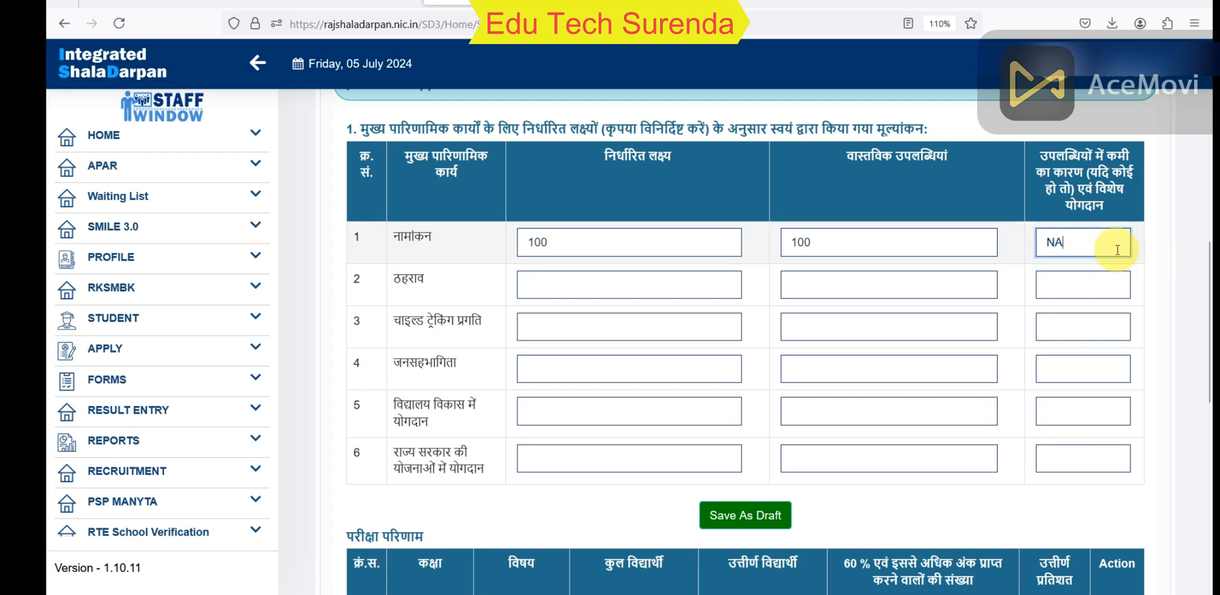
Fill the ठहराव row with target 100, actual achievement 100 and shortfall reason Na.
{"action": "left_click", "coordinate": [604, 280]}
{"action": "type", "text": "1"}
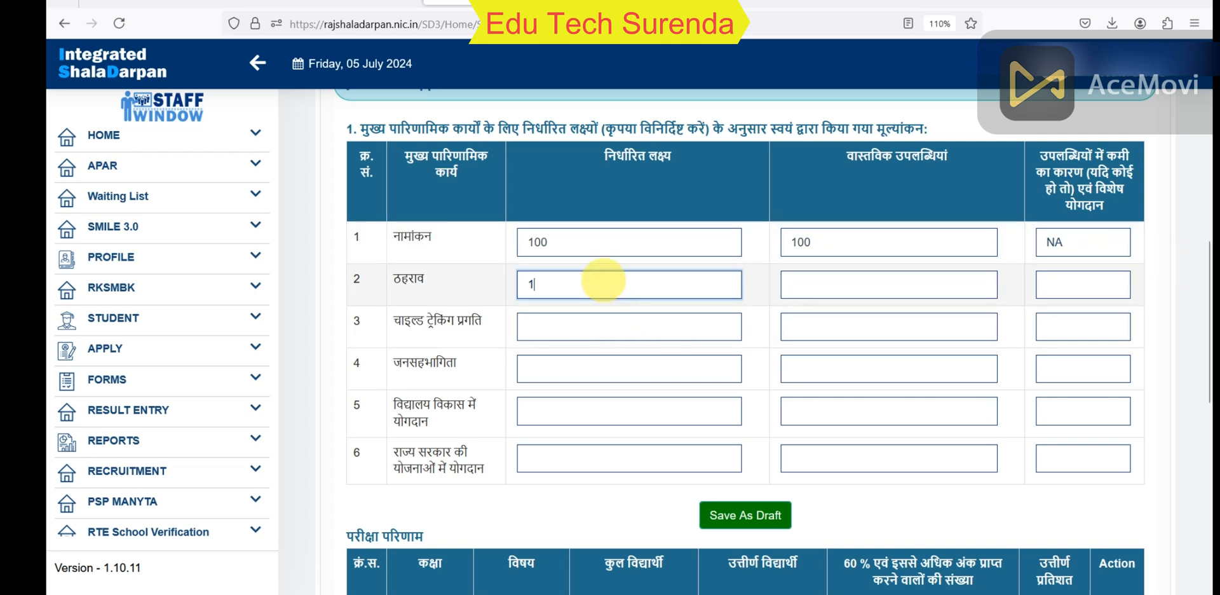
{"action": "type", "text": "00"}
{"action": "left_click", "coordinate": [811, 284]}
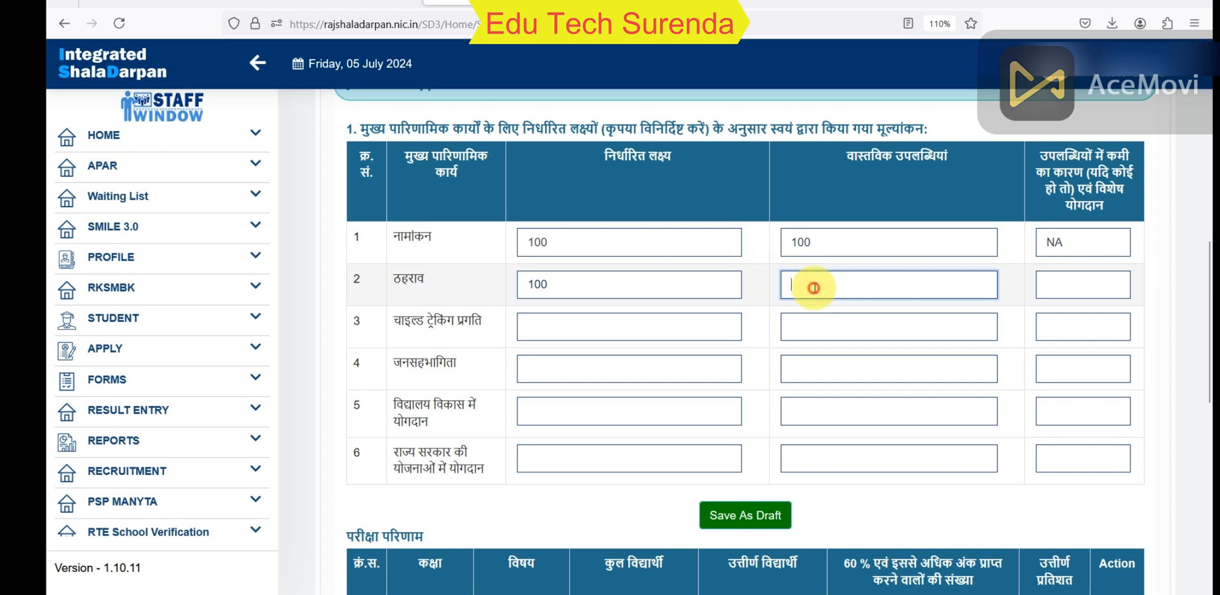
{"action": "type", "text": "100"}
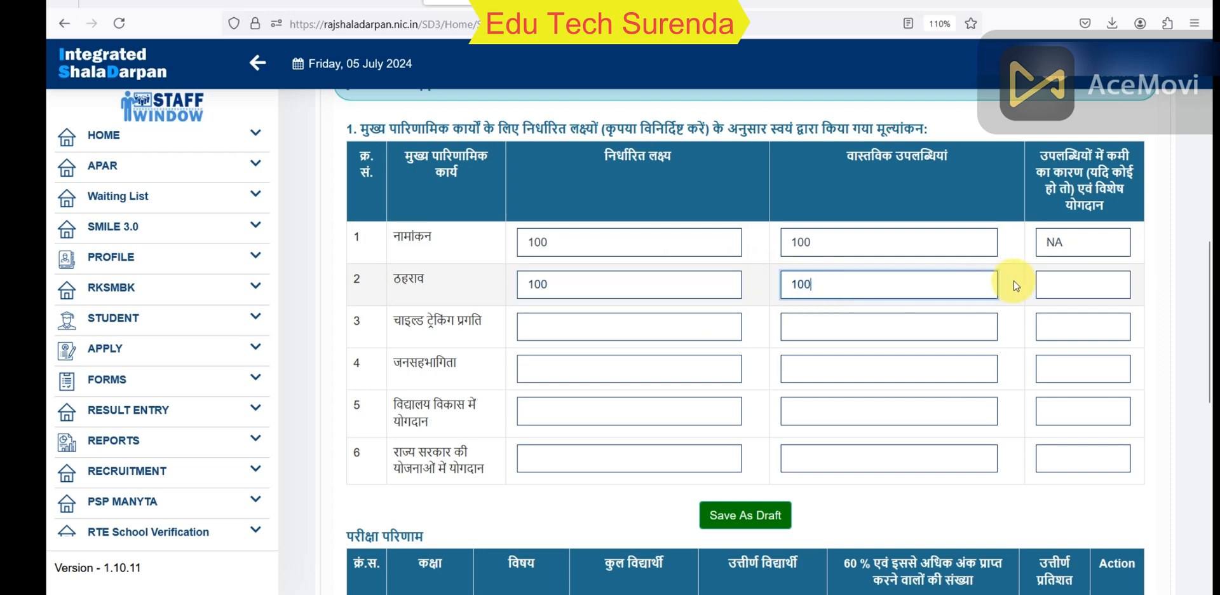
{"action": "left_click", "coordinate": [1074, 282]}
{"action": "type", "text": "Na"}
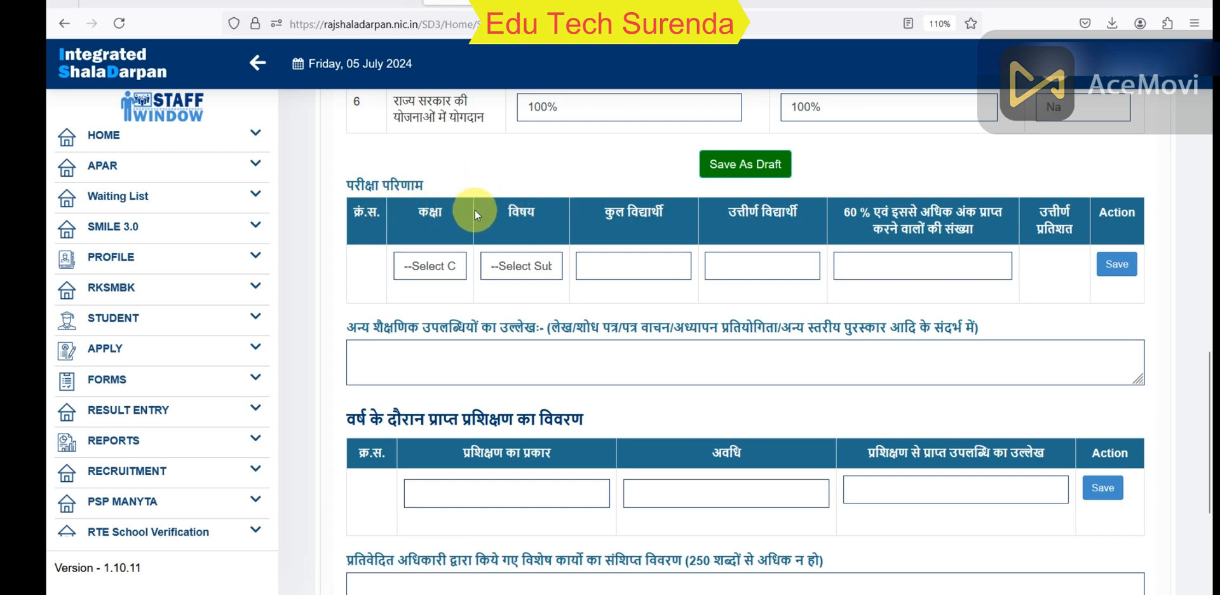
Add an exam result row for class 8 Science with 24 total students, 24 passed and 22 scoring 60% or more.
{"action": "left_click", "coordinate": [444, 268]}
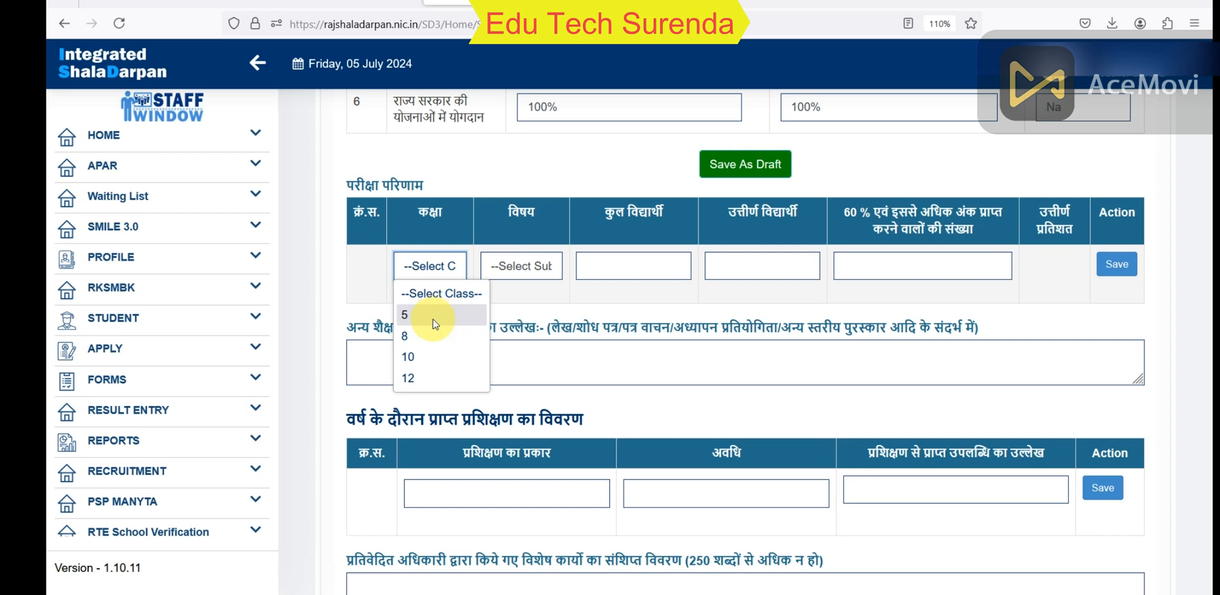
{"action": "left_click", "coordinate": [433, 335]}
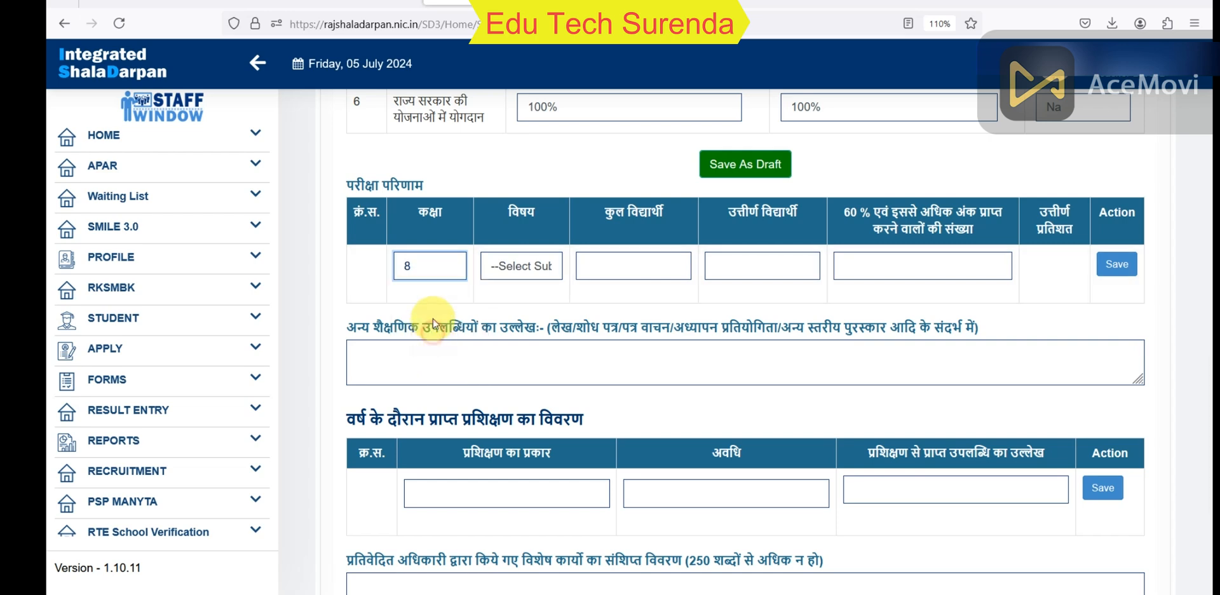
{"action": "left_click", "coordinate": [523, 267]}
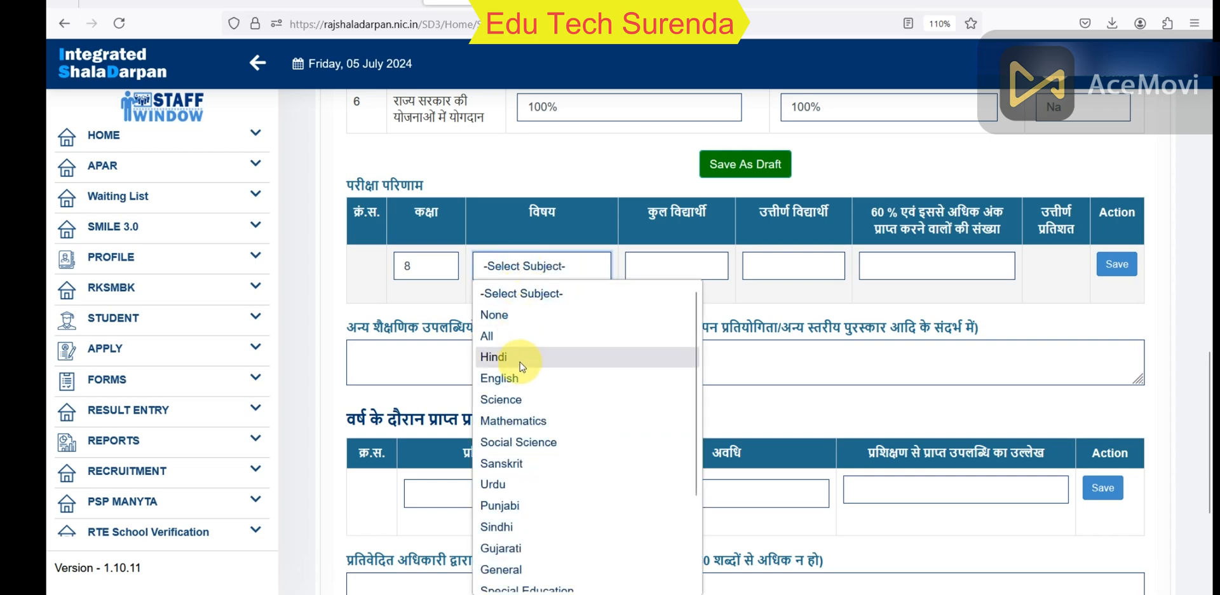
{"action": "left_click", "coordinate": [501, 399]}
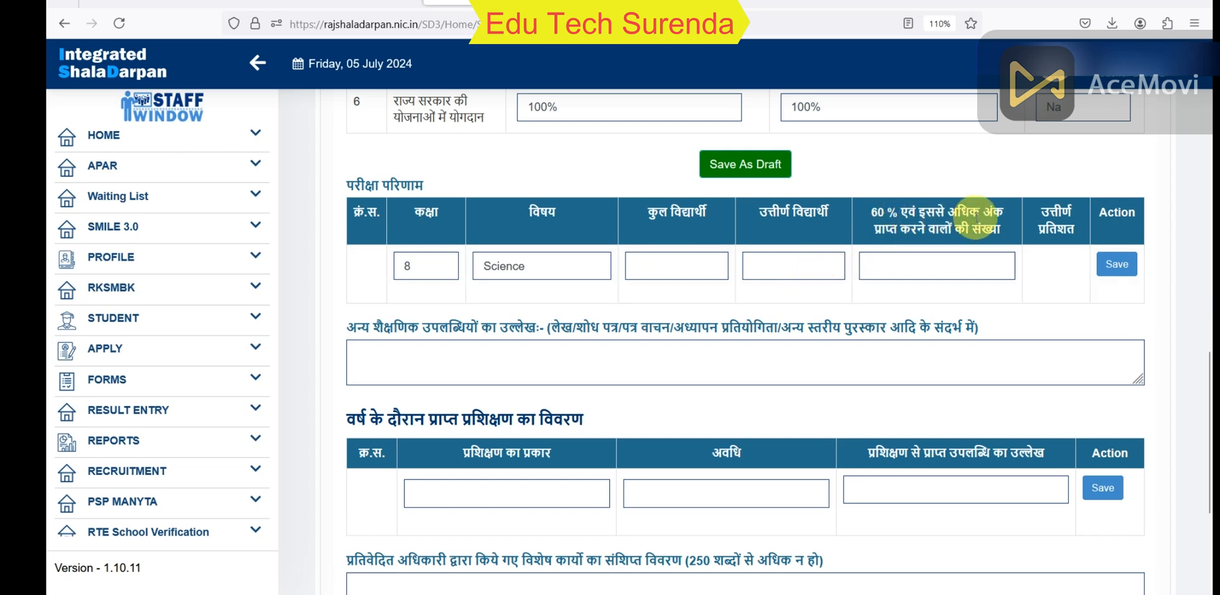
{"action": "left_click", "coordinate": [921, 264]}
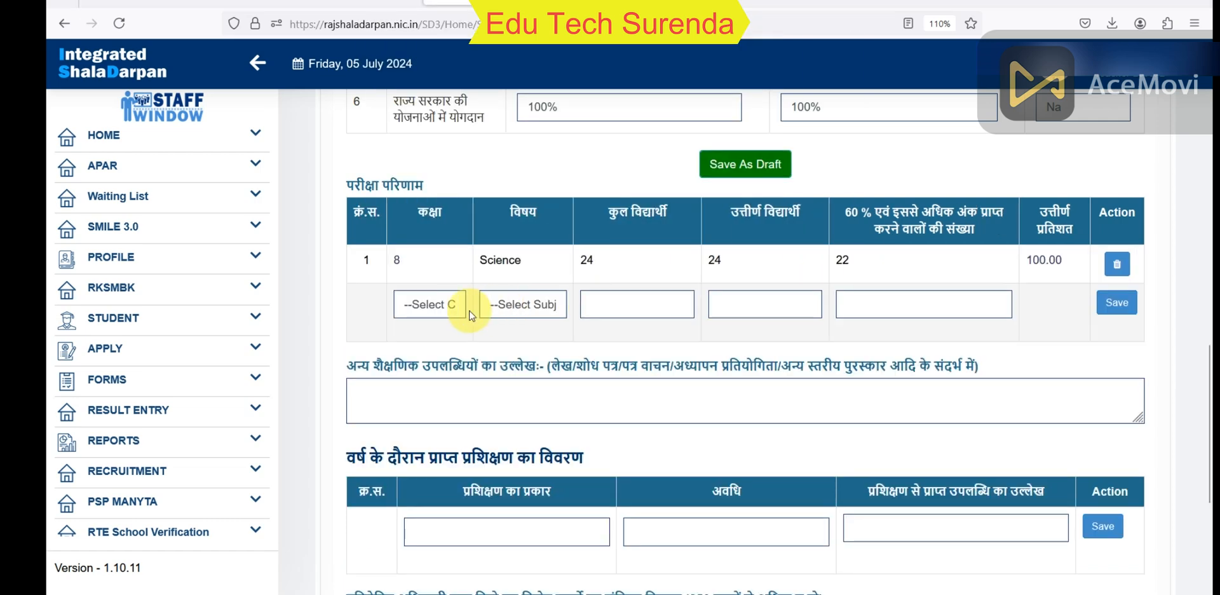
Add an exam result row for class 8 Mathematics with 24 total students, 24 passed and 22 scoring 60% or more.
{"action": "left_click", "coordinate": [429, 304]}
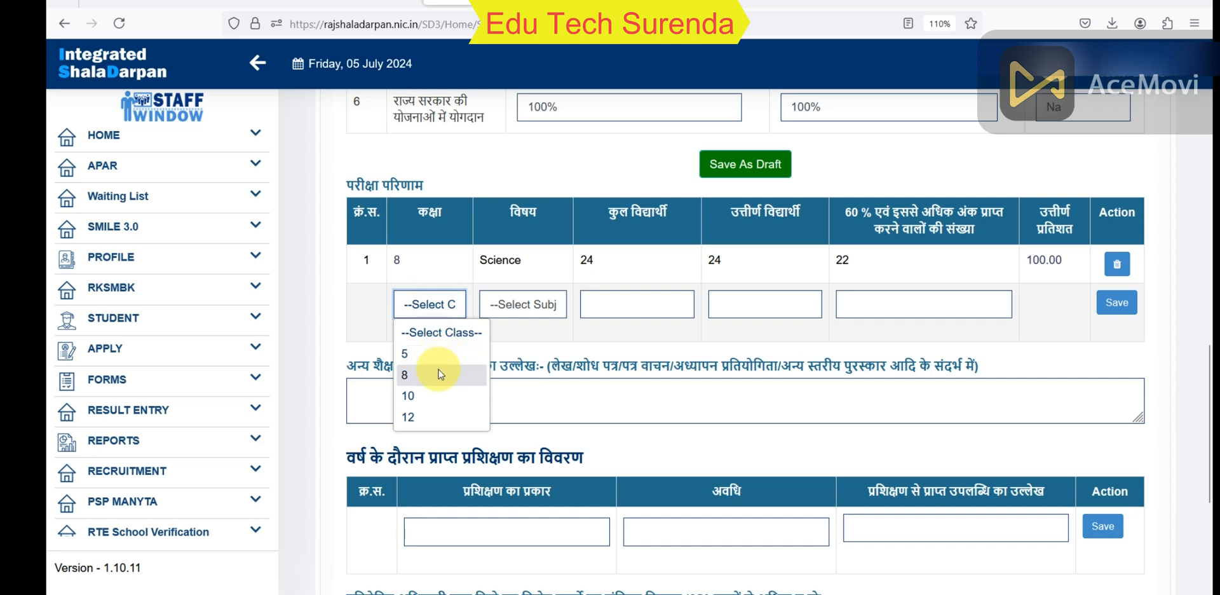
{"action": "left_click", "coordinate": [437, 374]}
{"action": "left_click", "coordinate": [507, 308]}
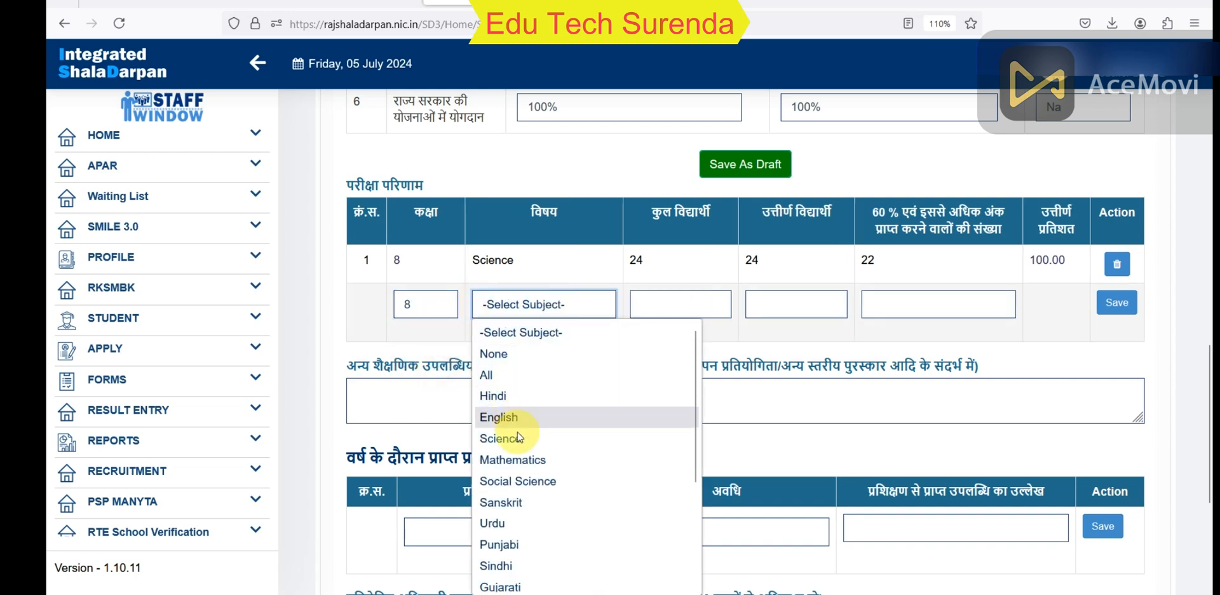
{"action": "left_click", "coordinate": [512, 459]}
{"action": "left_click", "coordinate": [676, 307]}
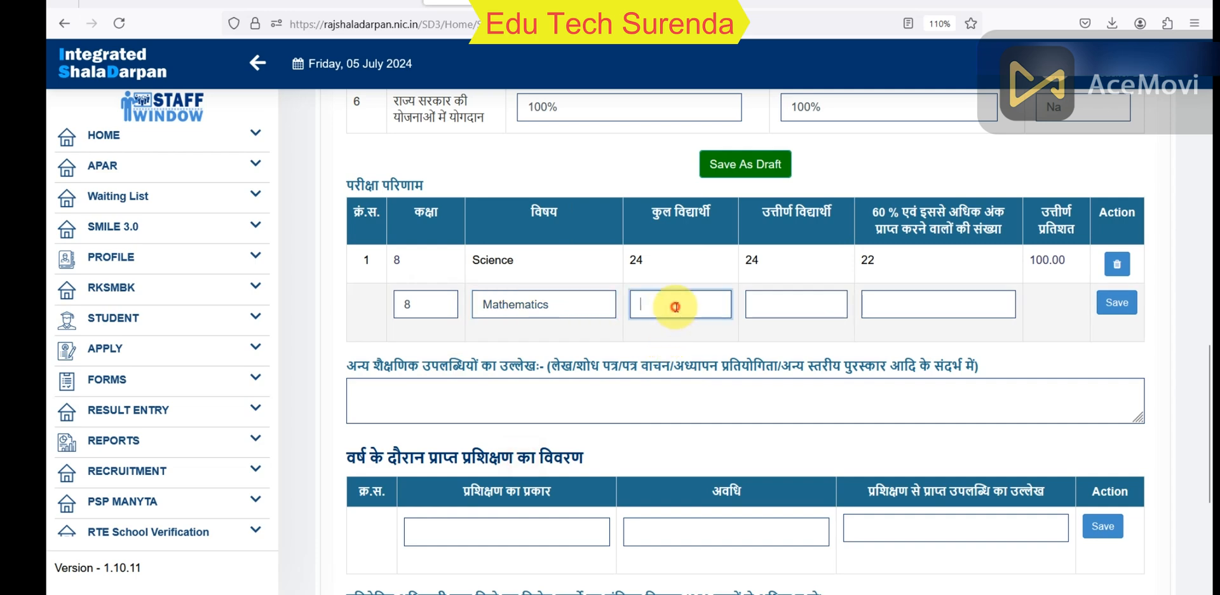
{"action": "type", "text": "24"}
{"action": "key", "text": "Tab"}
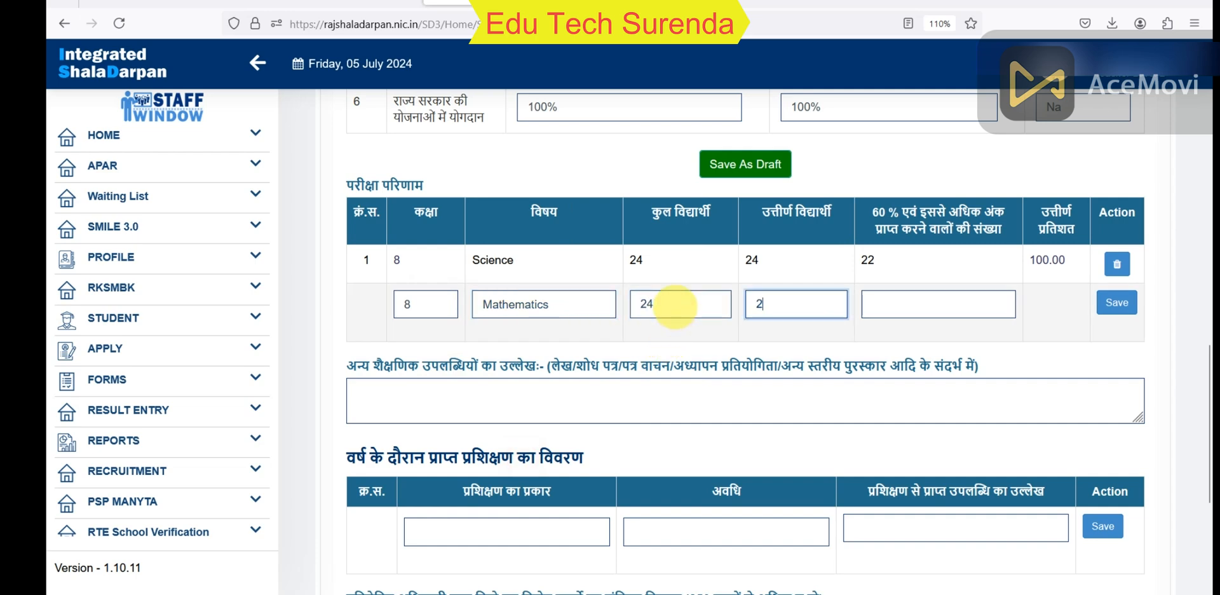
{"action": "left_click", "coordinate": [758, 303]}
{"action": "type", "text": "24"}
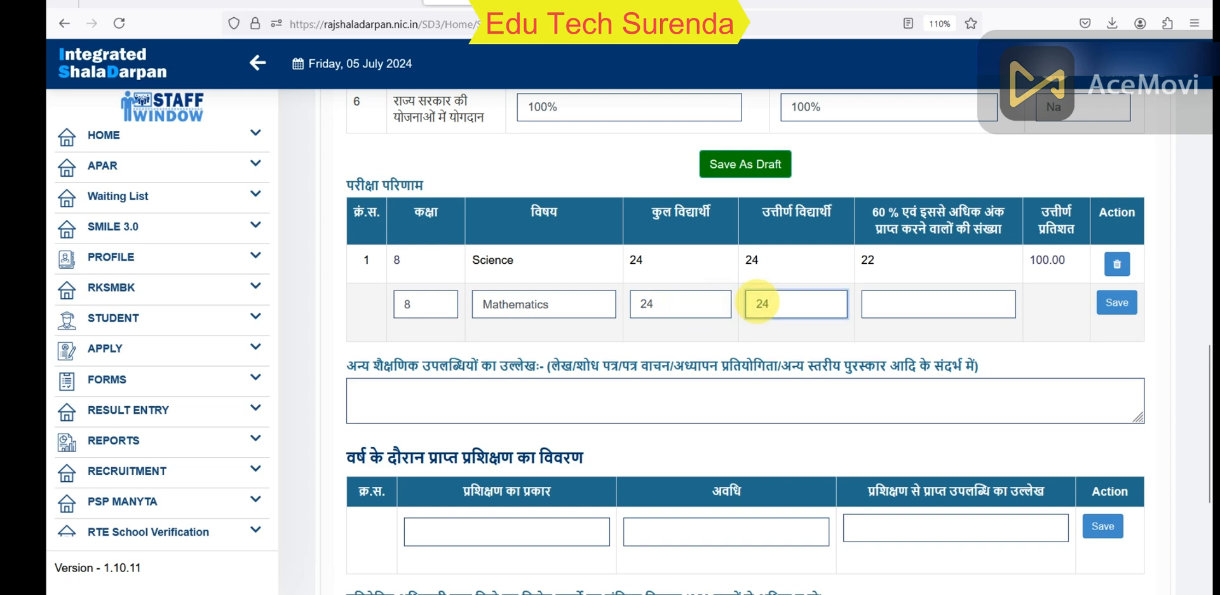
{"action": "left_click", "coordinate": [893, 303]}
{"action": "type", "text": "22"}
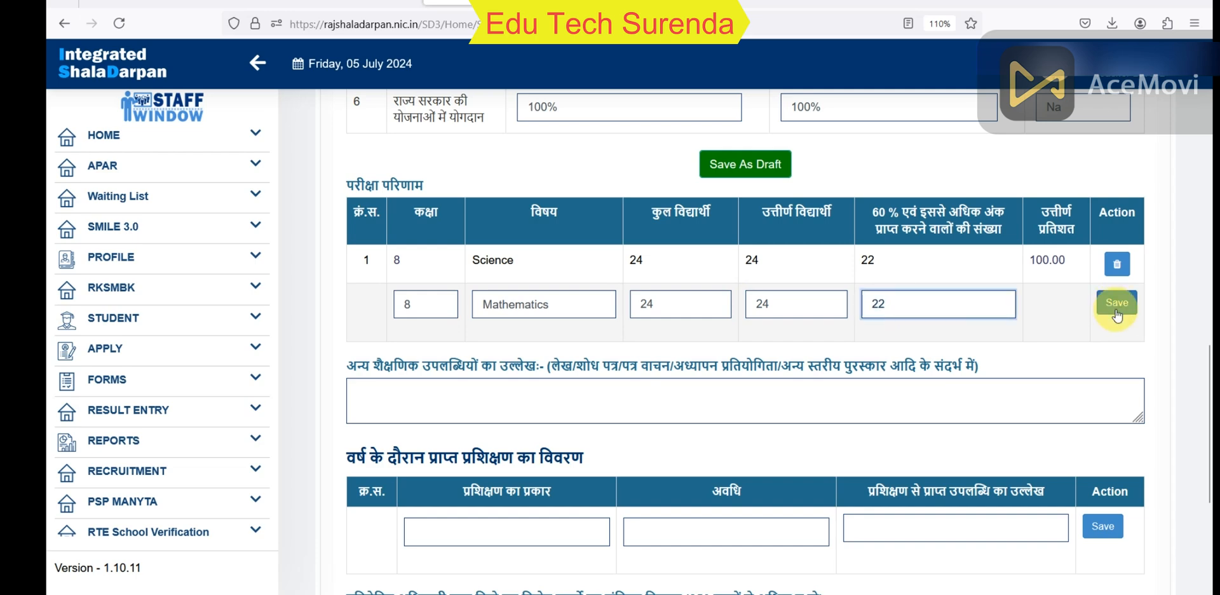
{"action": "left_click", "coordinate": [1116, 310]}
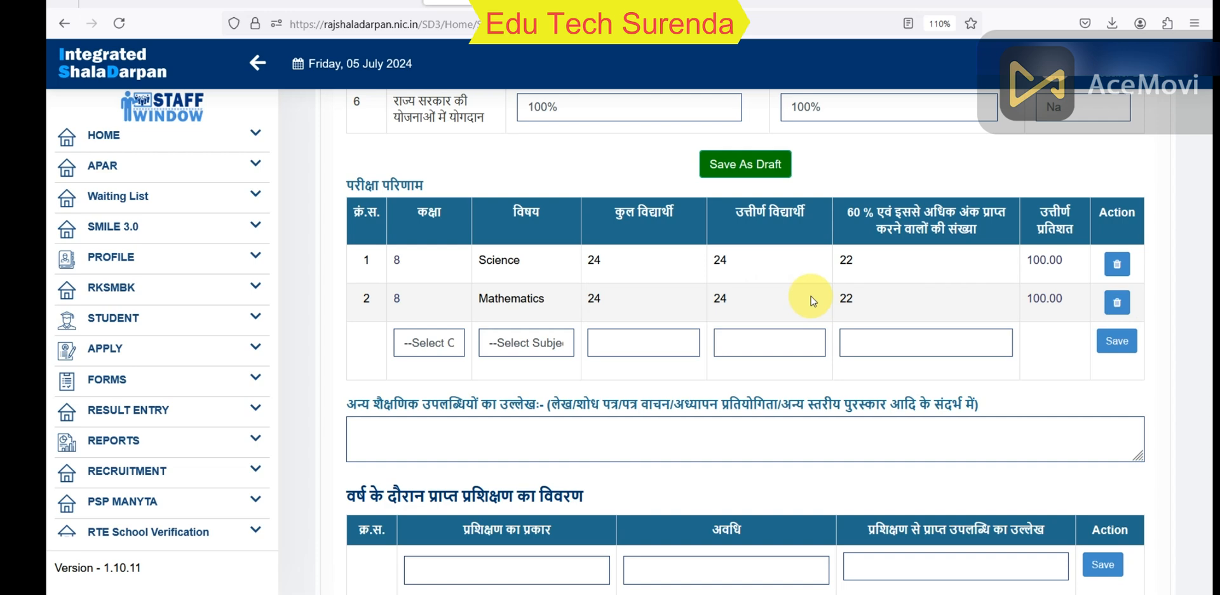
Examine the academic achievements, training details and special work fields, and review the targets and exam results entered above them.
{"action": "scroll", "coordinate": [810, 300], "scroll_direction": "down", "scroll_amount": 3}
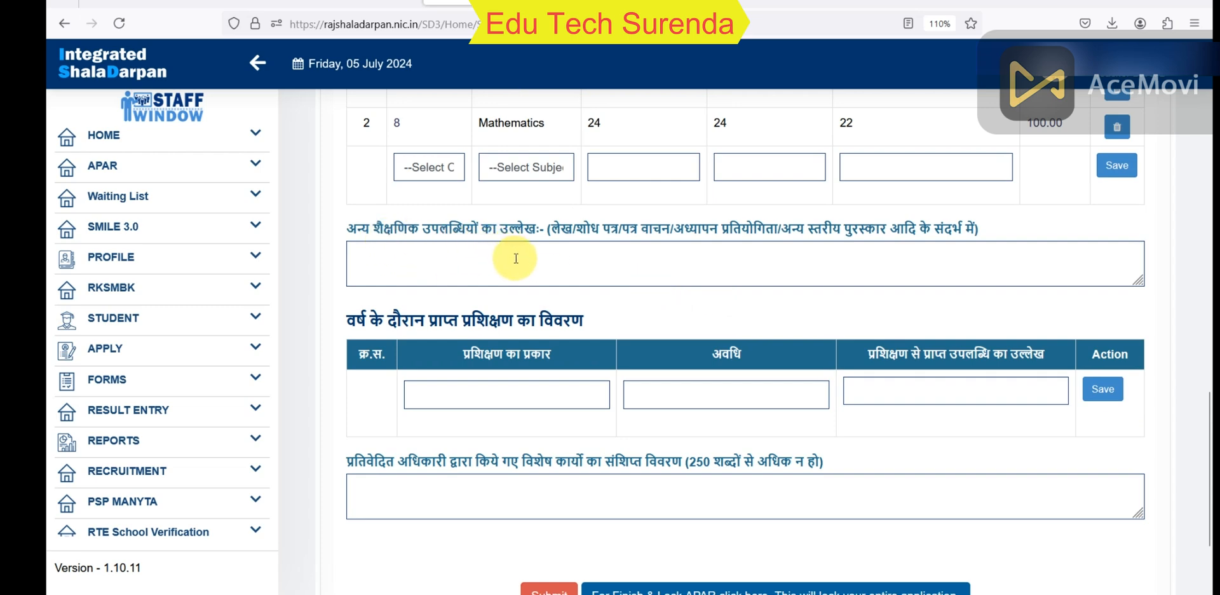
{"action": "scroll", "coordinate": [513, 258], "scroll_direction": "down", "scroll_amount": 3}
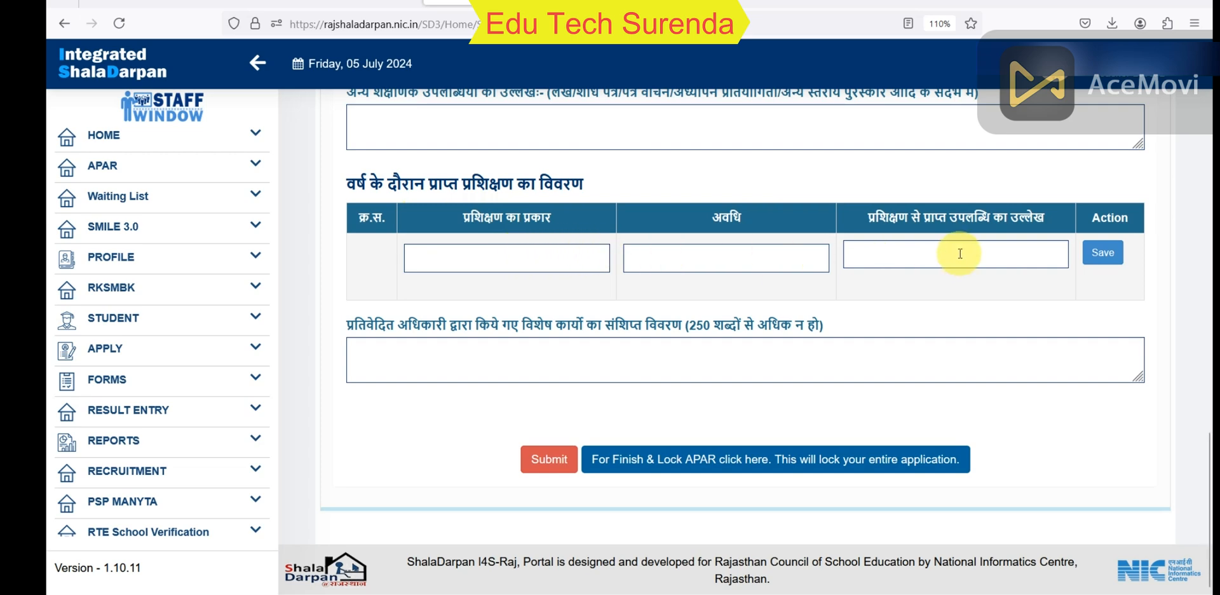
{"action": "left_click", "coordinate": [583, 265]}
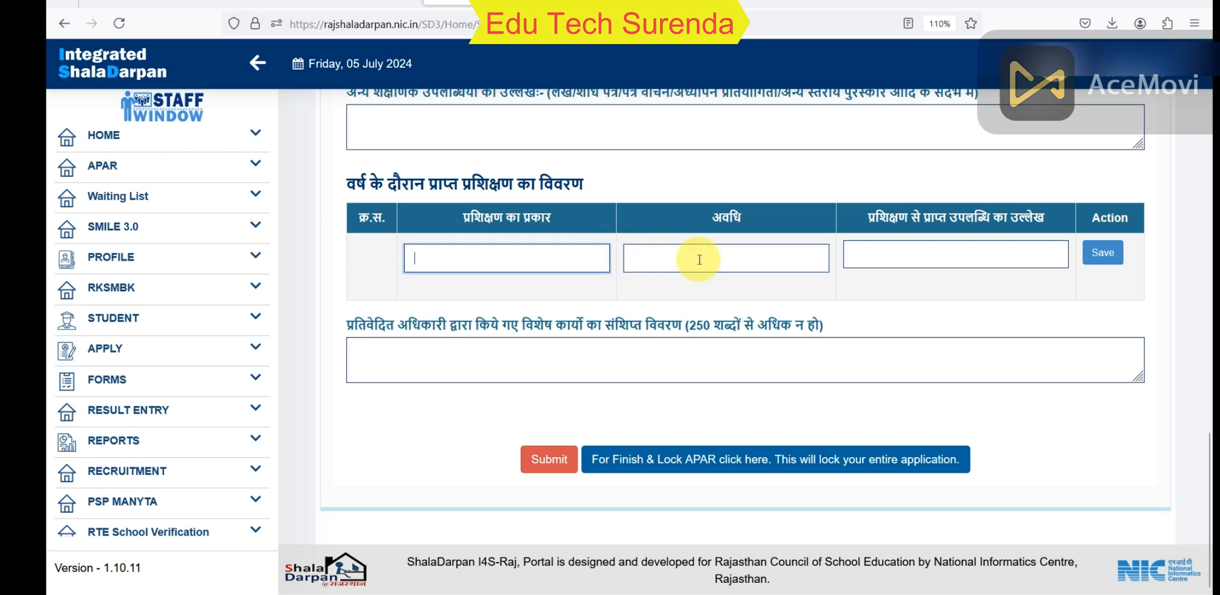
{"action": "left_click", "coordinate": [922, 260]}
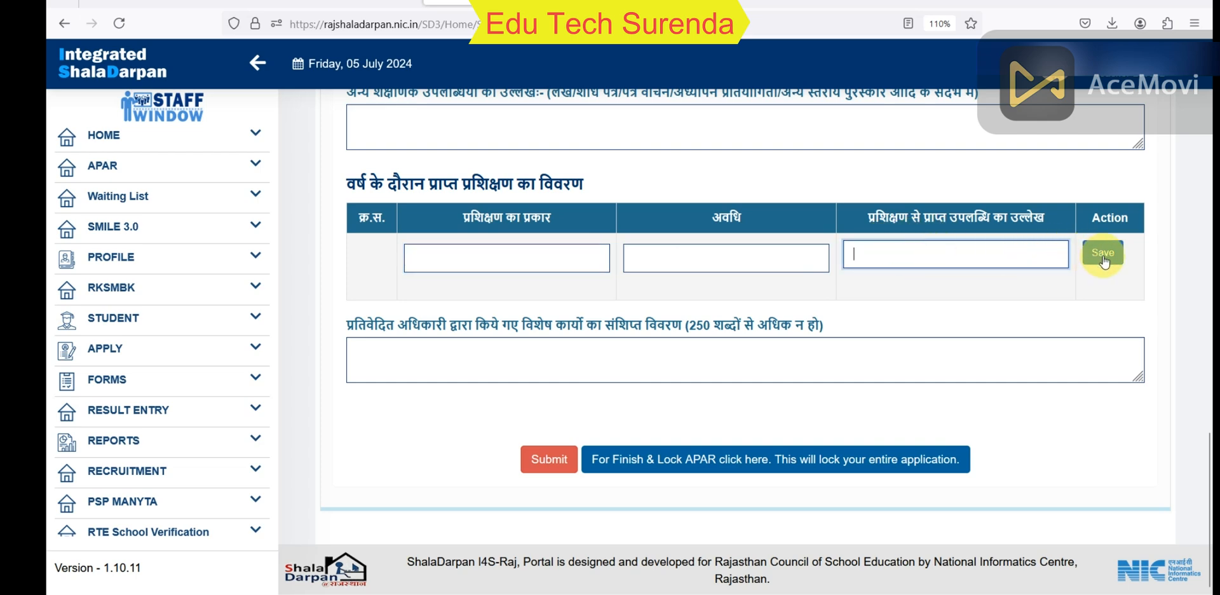
{"action": "left_click", "coordinate": [786, 256]}
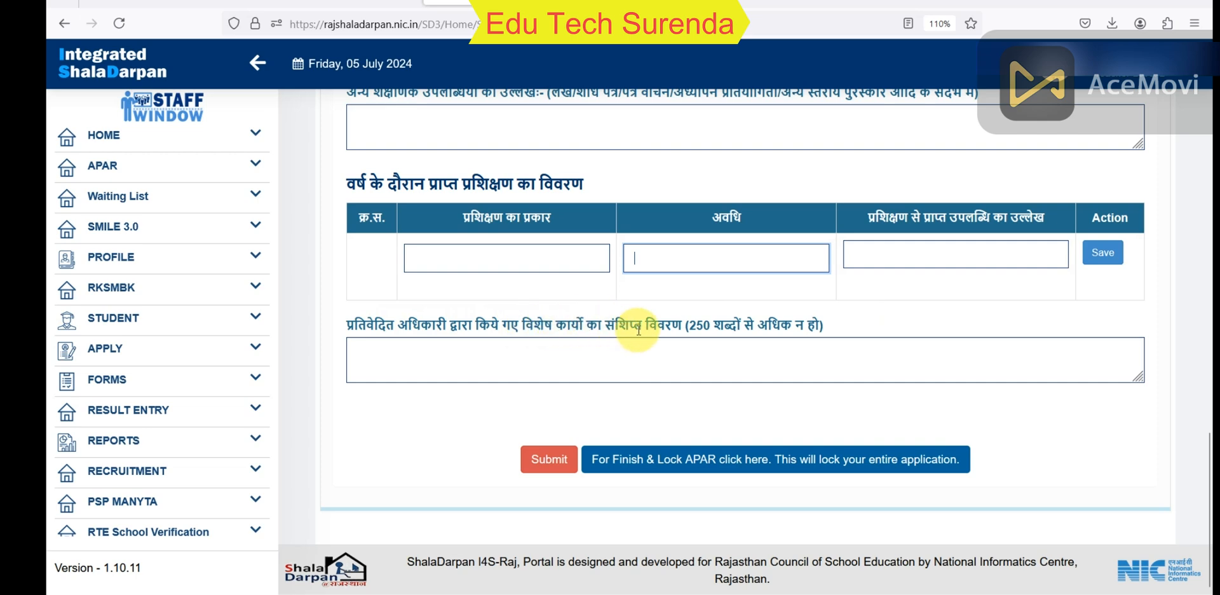
{"action": "left_click", "coordinate": [462, 361]}
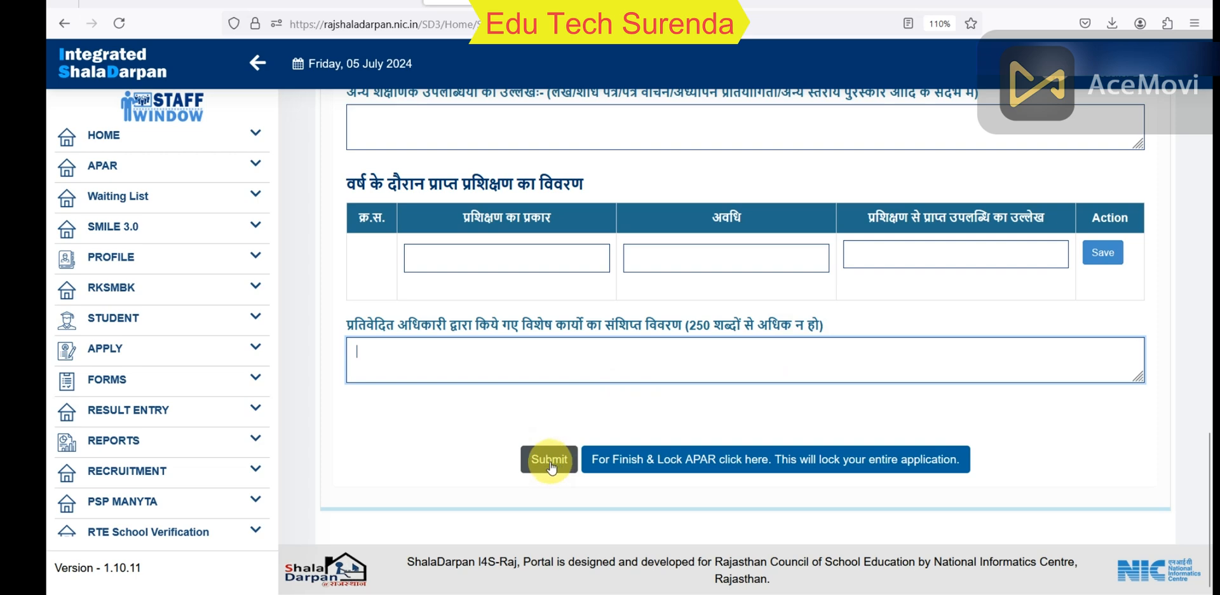
{"action": "scroll", "coordinate": [495, 437], "scroll_direction": "up", "scroll_amount": 5}
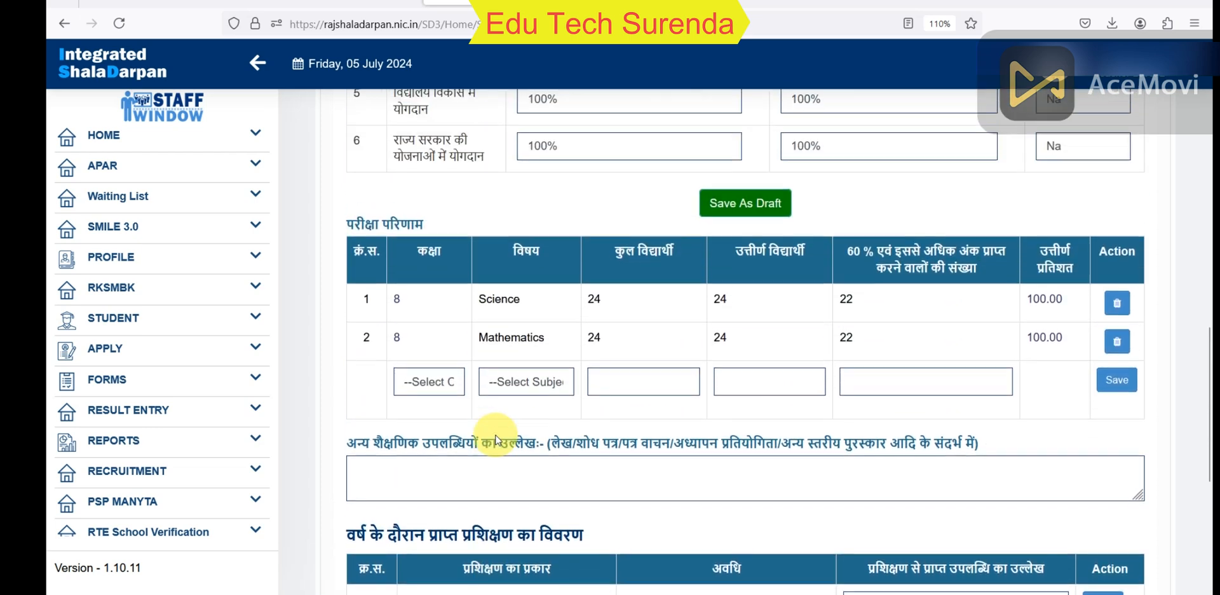
{"action": "scroll", "coordinate": [495, 437], "scroll_direction": "down", "scroll_amount": 5}
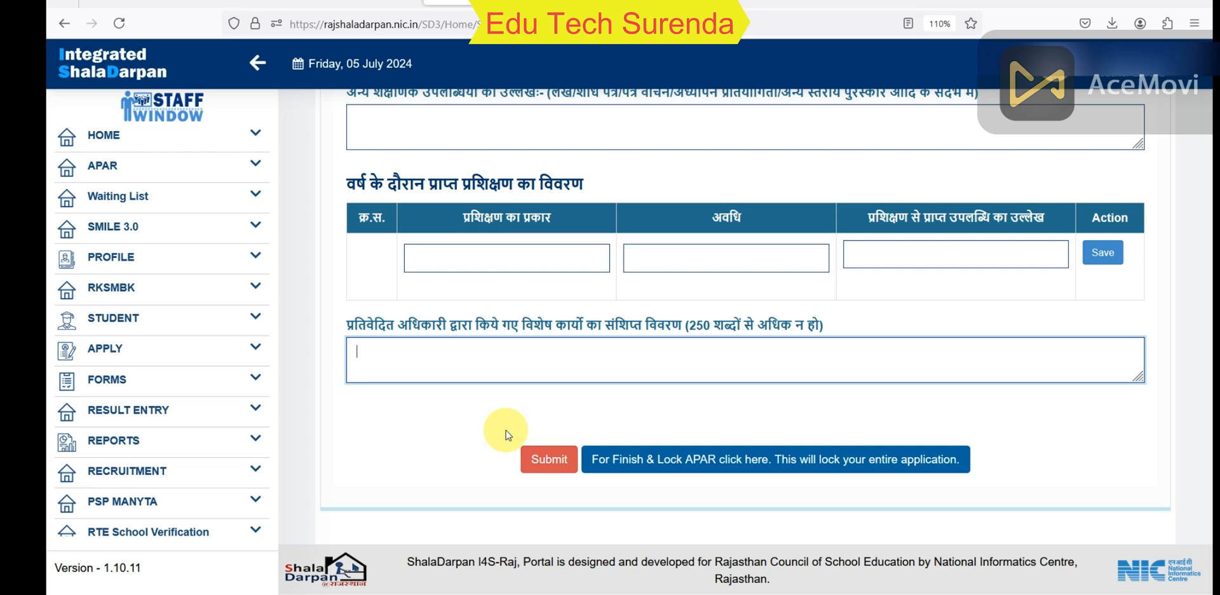
{"action": "scroll", "coordinate": [507, 434], "scroll_direction": "up", "scroll_amount": 3}
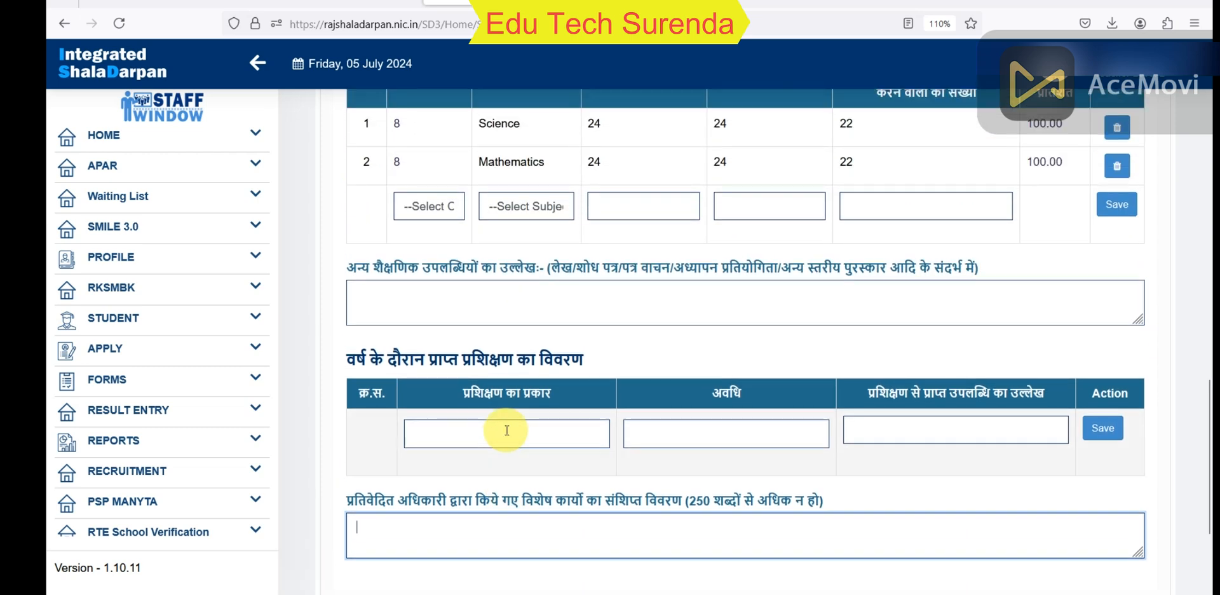
{"action": "scroll", "coordinate": [506, 430], "scroll_direction": "up", "scroll_amount": 3}
{"action": "scroll", "coordinate": [506, 435], "scroll_direction": "up", "scroll_amount": 2}
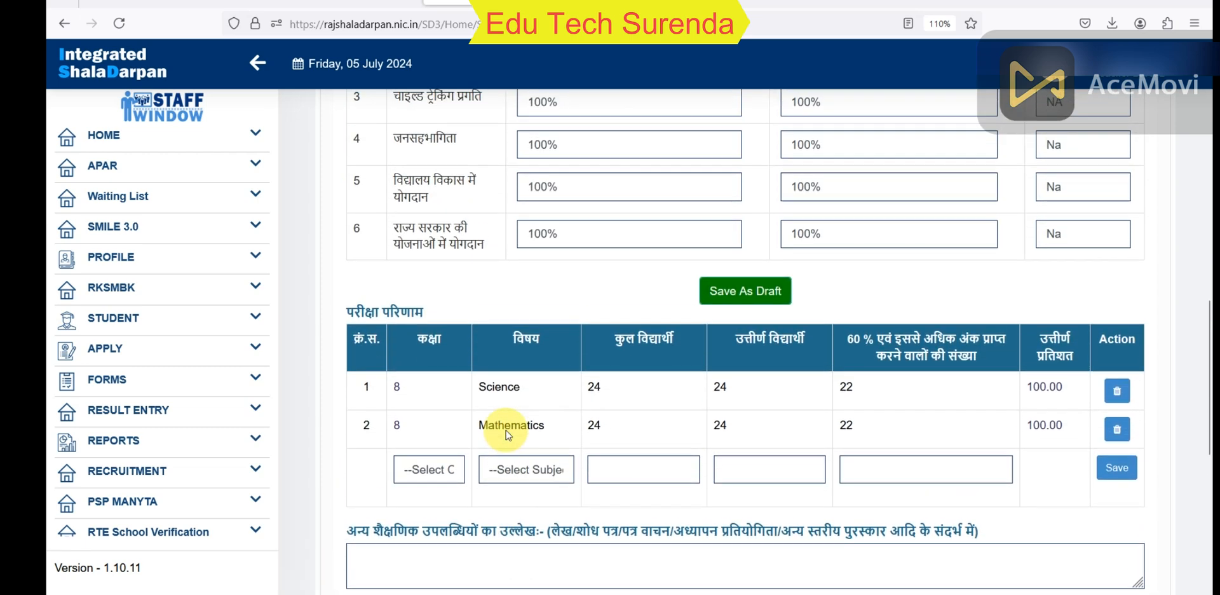
{"action": "scroll", "coordinate": [506, 430], "scroll_direction": "up", "scroll_amount": 2}
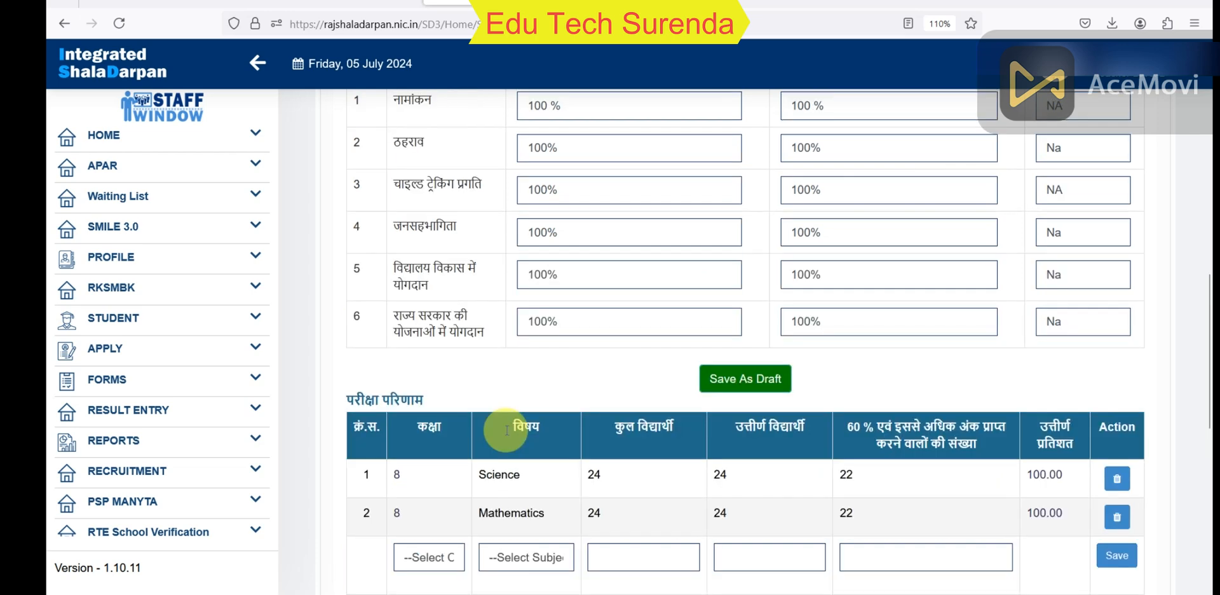